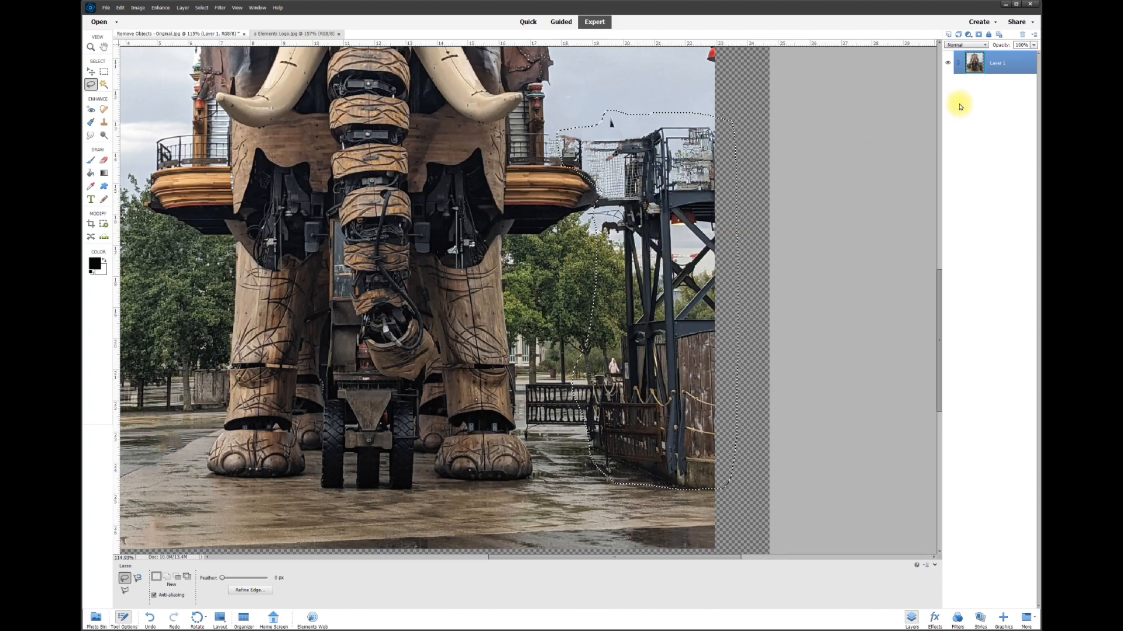
# Step: Try to remove the selected tower beside the elephant with a Content-Aware fill at Normal blending, and clear the selection
pyautogui.click(120, 8)
pyautogui.click(136, 107)
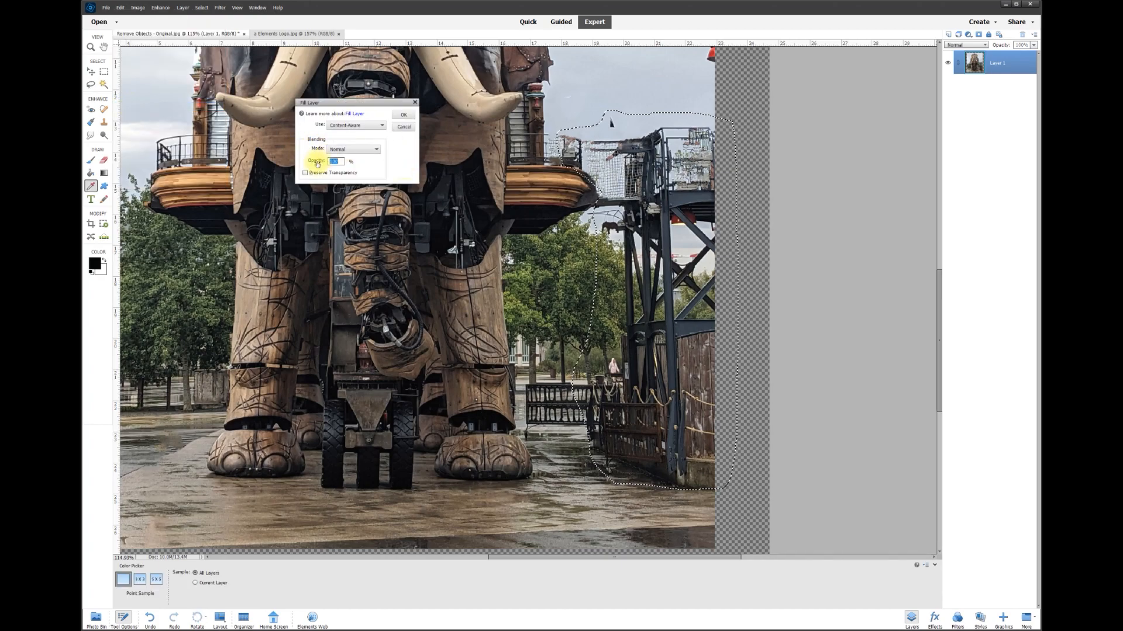
pyautogui.click(403, 115)
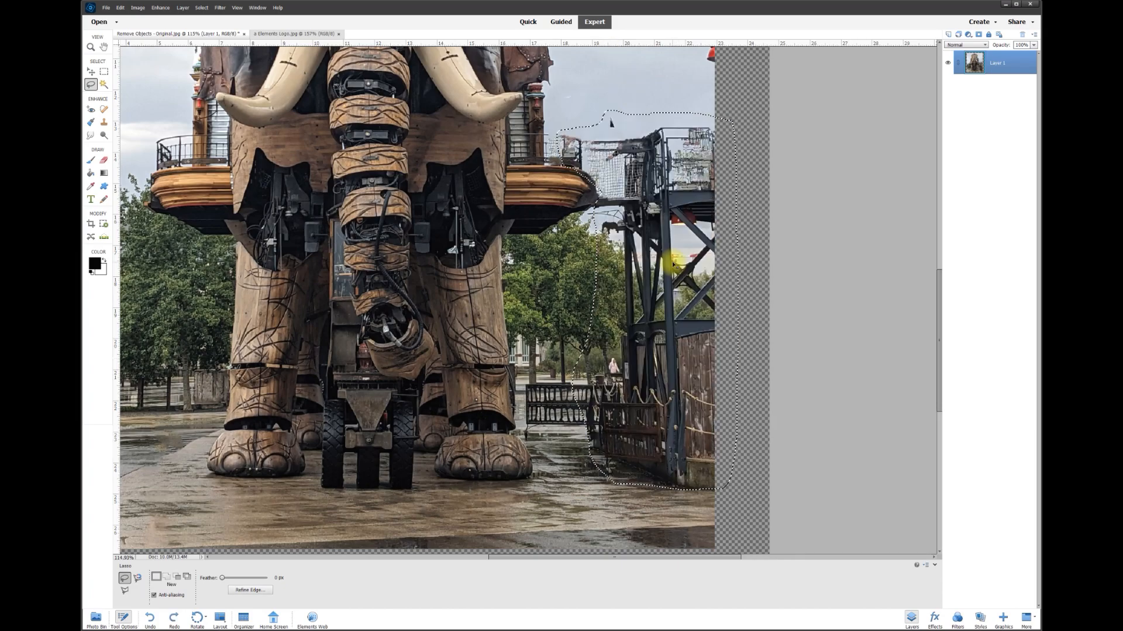
pyautogui.click(673, 257)
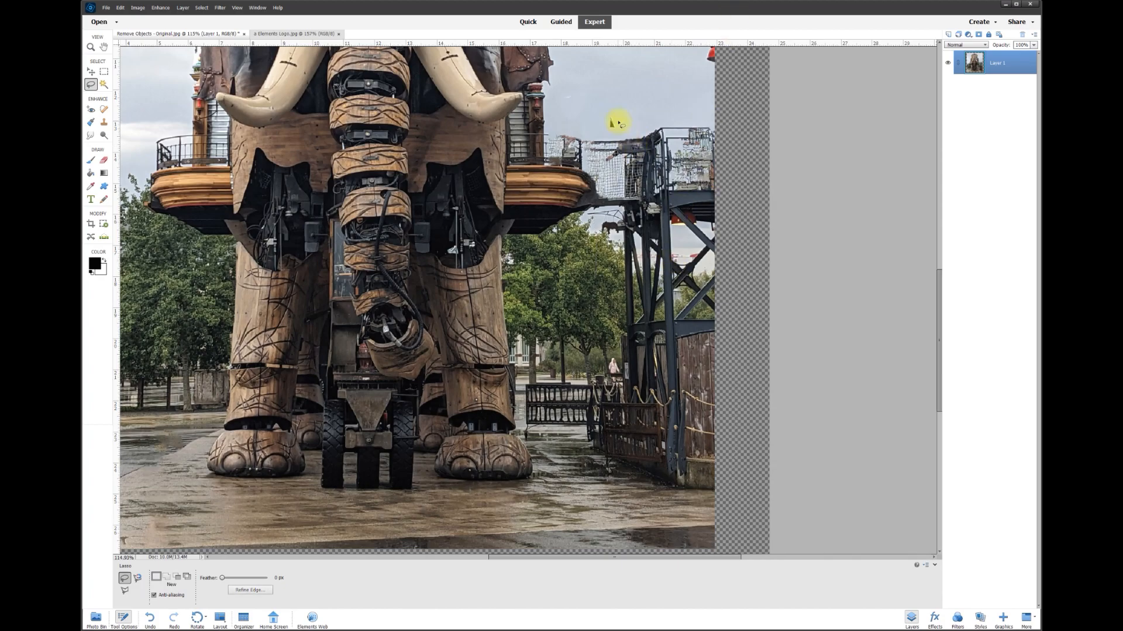
# Step: Lasso the small dark triangle in the sky above the walkway, replace it with a Content-Aware fill and deselect
pyautogui.scroll(5, 618, 123)
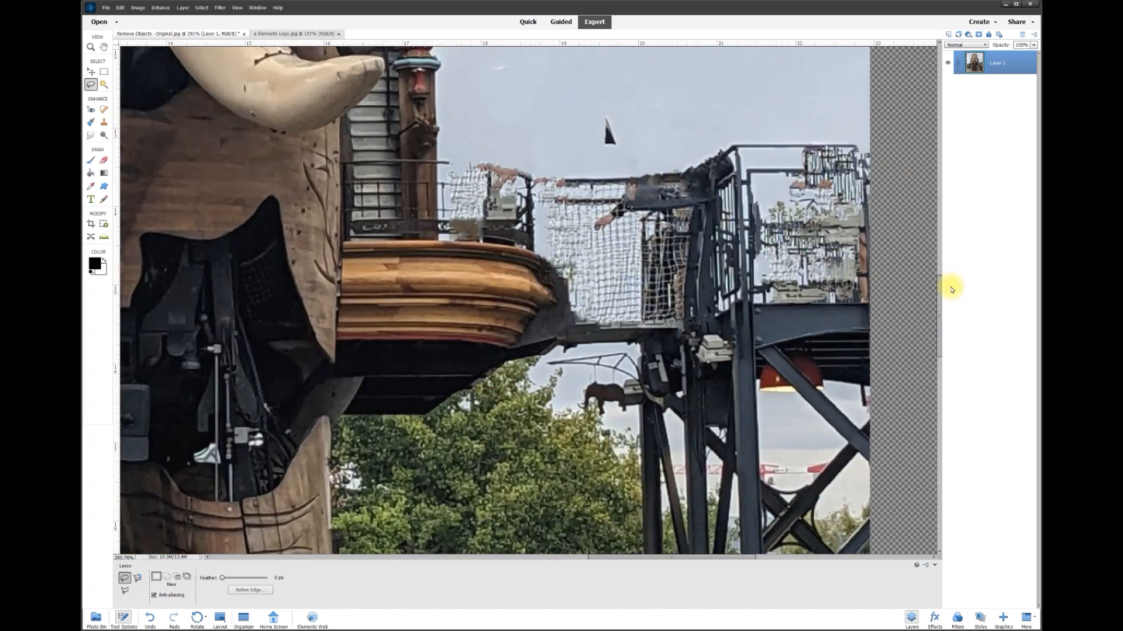
pyautogui.moveTo(939, 299); pyautogui.dragTo(938, 263)
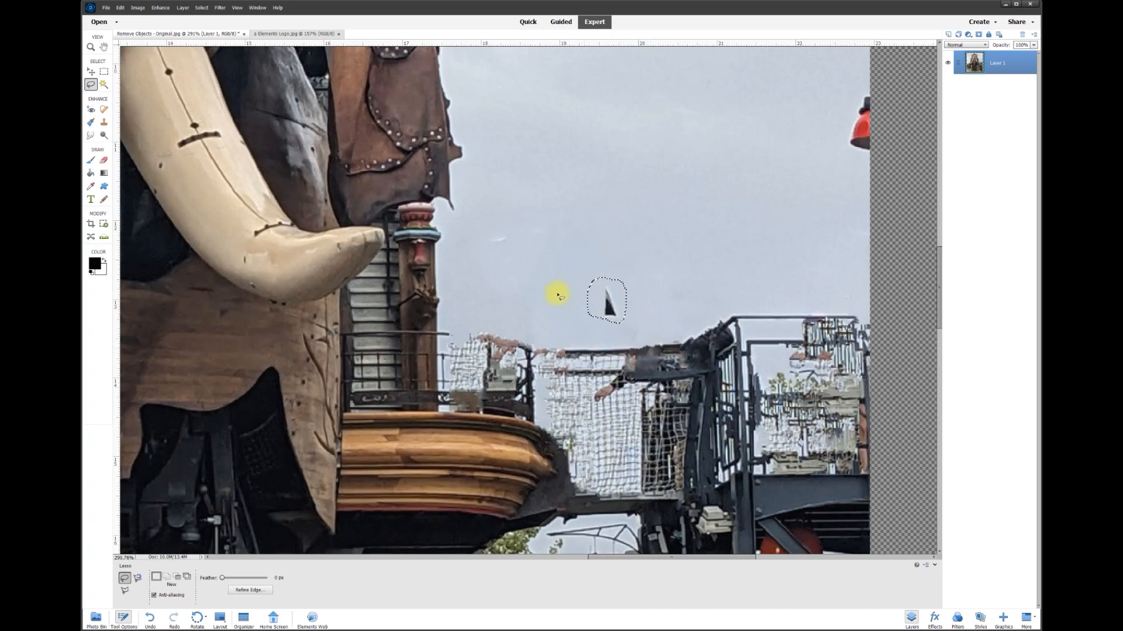
pyautogui.click(120, 8)
pyautogui.click(138, 108)
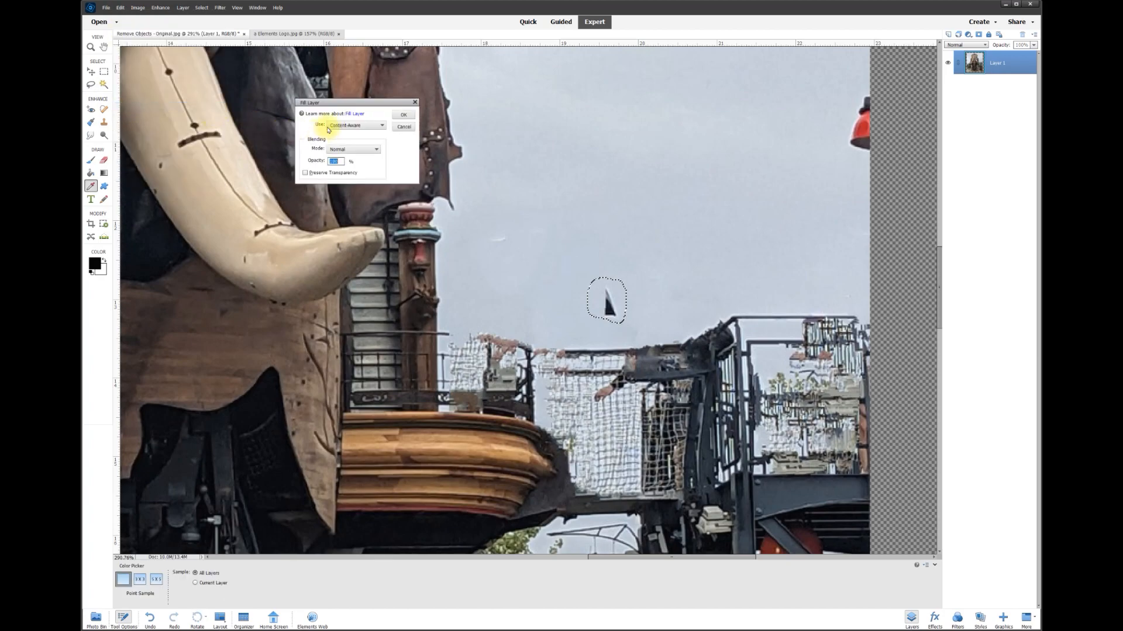
pyautogui.click(403, 115)
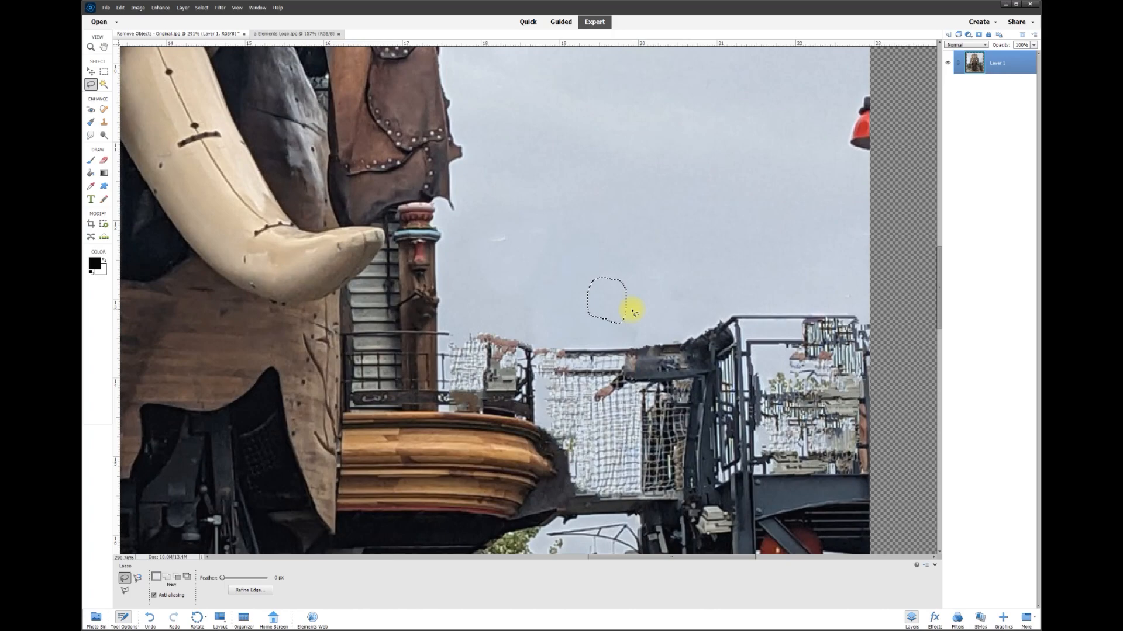
pyautogui.hotkey('ctrl', 'd')
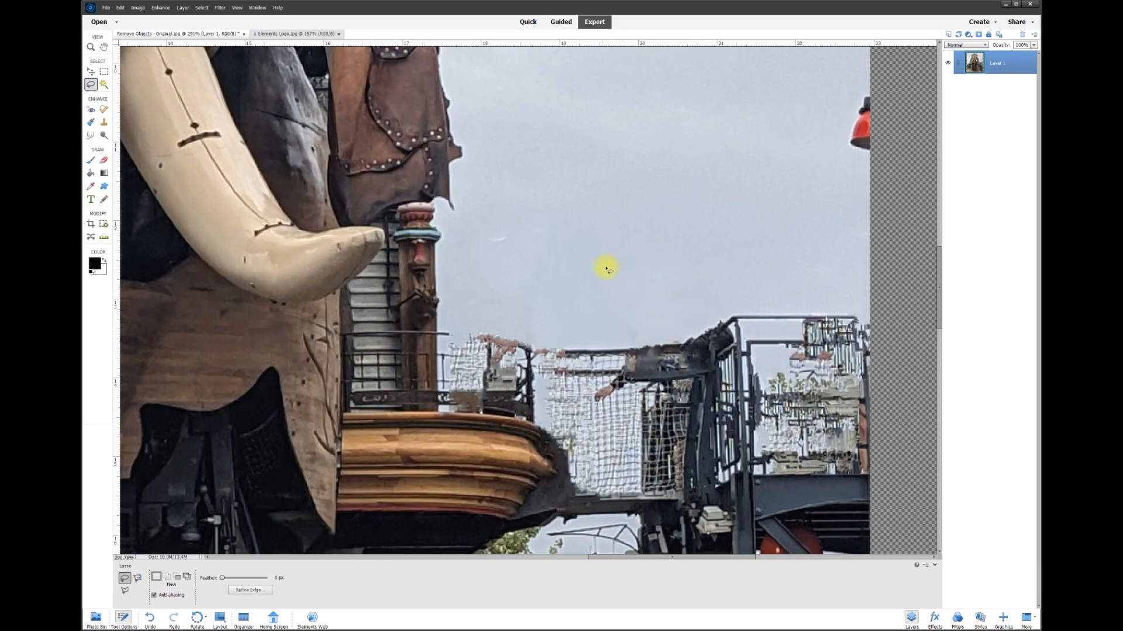
# Step: Lasso the full-height left part of the image, including the trees and the elephant's edge, and copy it to a new layer
pyautogui.scroll(-2, 638, 320)
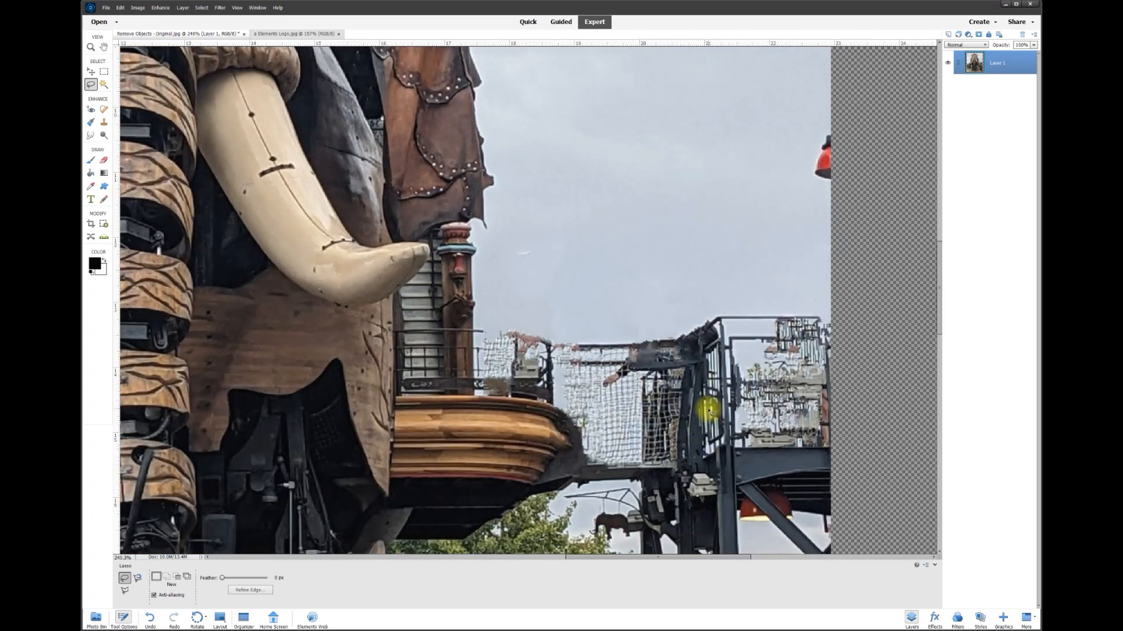
pyautogui.scroll(-3, 706, 411)
pyautogui.scroll(-5, 706, 411)
pyautogui.scroll(2, 709, 409)
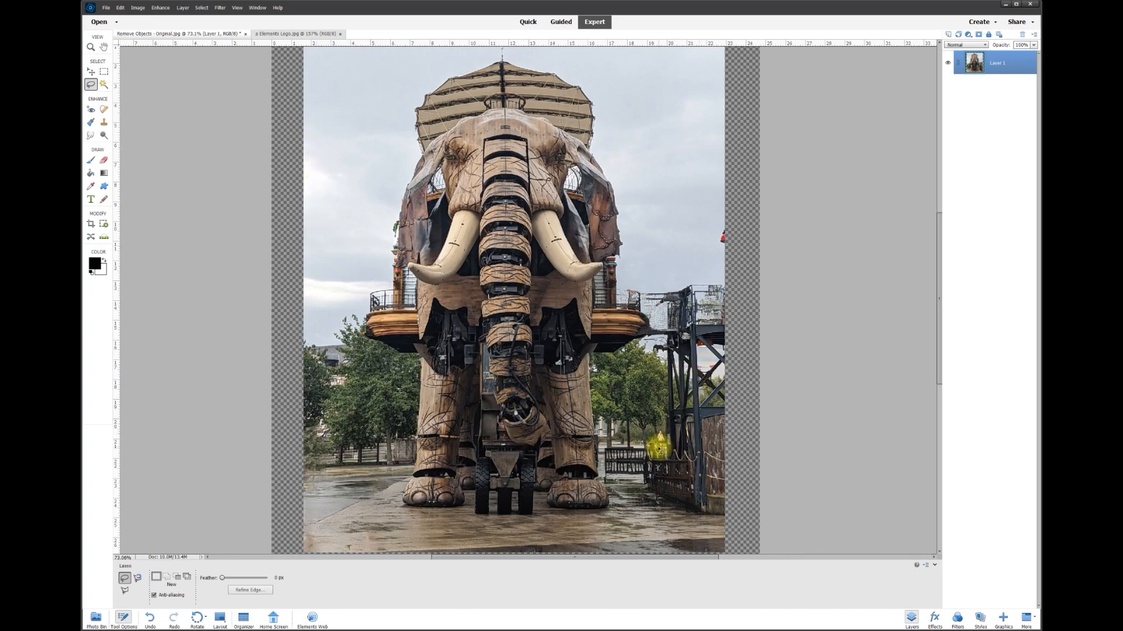
pyautogui.scroll(-2, 657, 447)
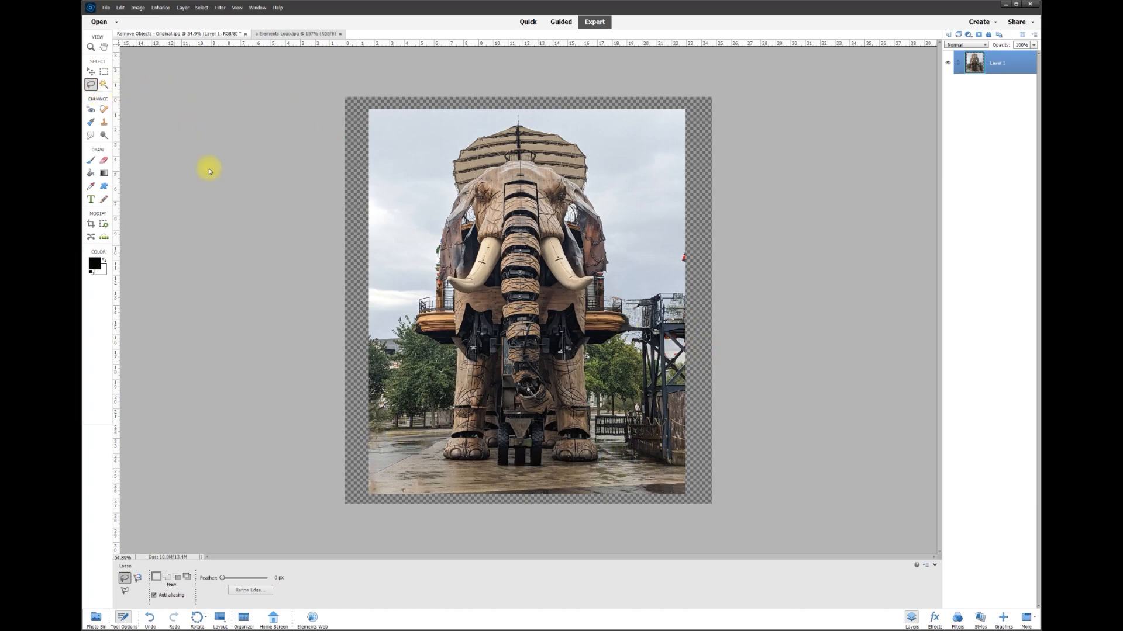
pyautogui.moveTo(477, 95)
pyautogui.mouseDown()
pyautogui.moveTo(474, 488)
pyautogui.moveTo(466, 509)
pyautogui.moveTo(347, 508)
pyautogui.moveTo(330, 262)
pyautogui.moveTo(339, 116)
pyautogui.moveTo(373, 98)
pyautogui.moveTo(476, 100)
pyautogui.mouseUp()
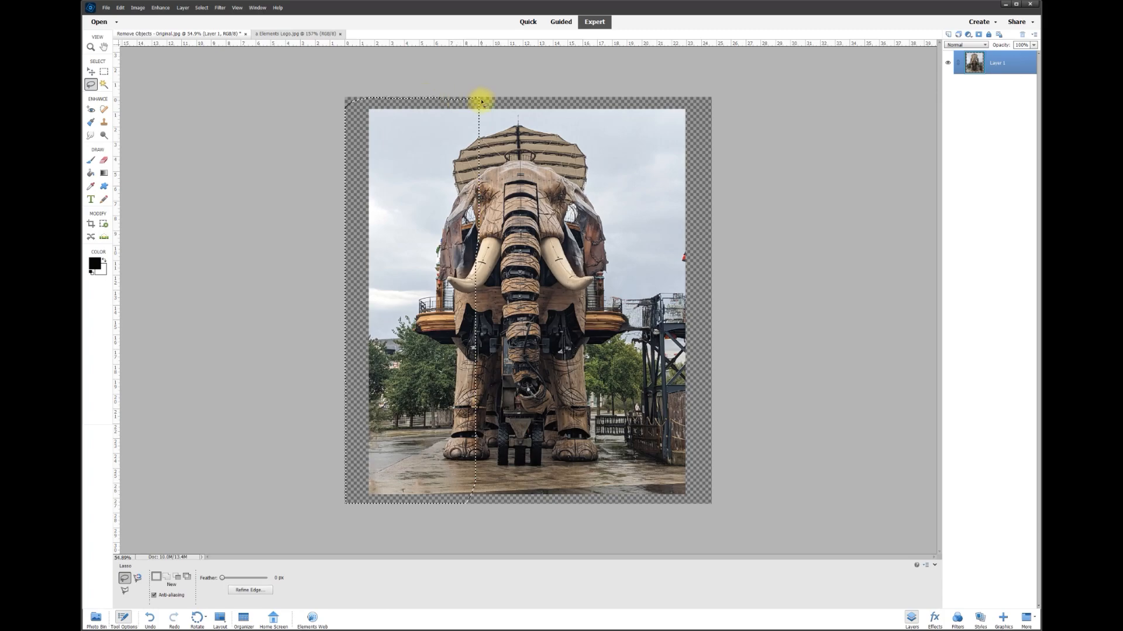
pyautogui.rightClick(422, 273)
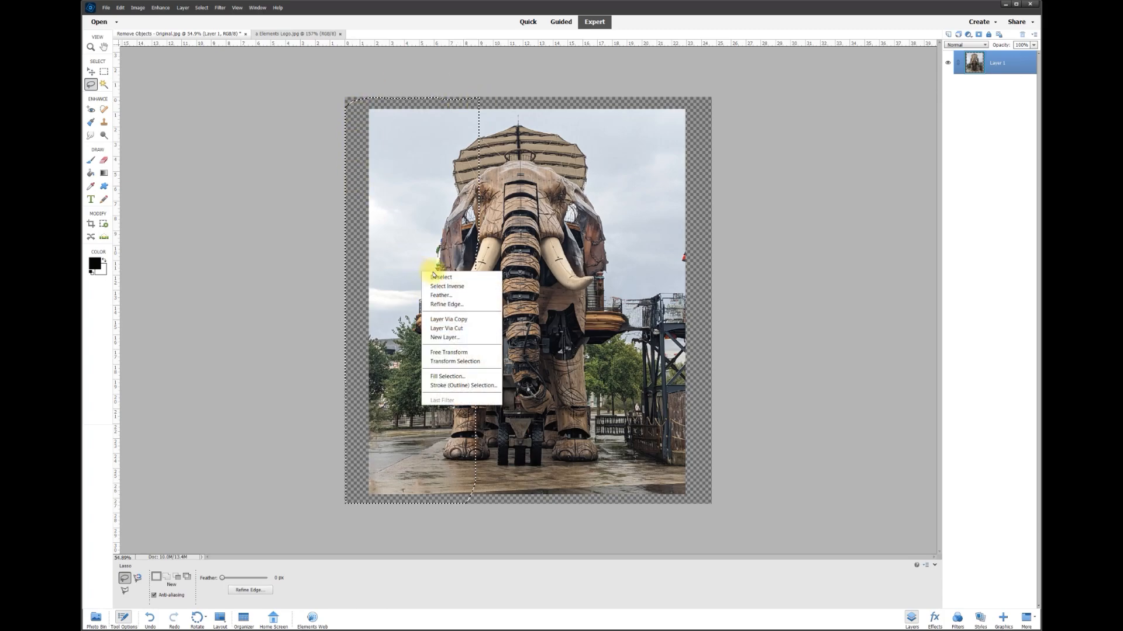
pyautogui.click(451, 319)
# Step: Move the copied strip over the tower on the photo's right side and flip that layer horizontally
pyautogui.click(90, 70)
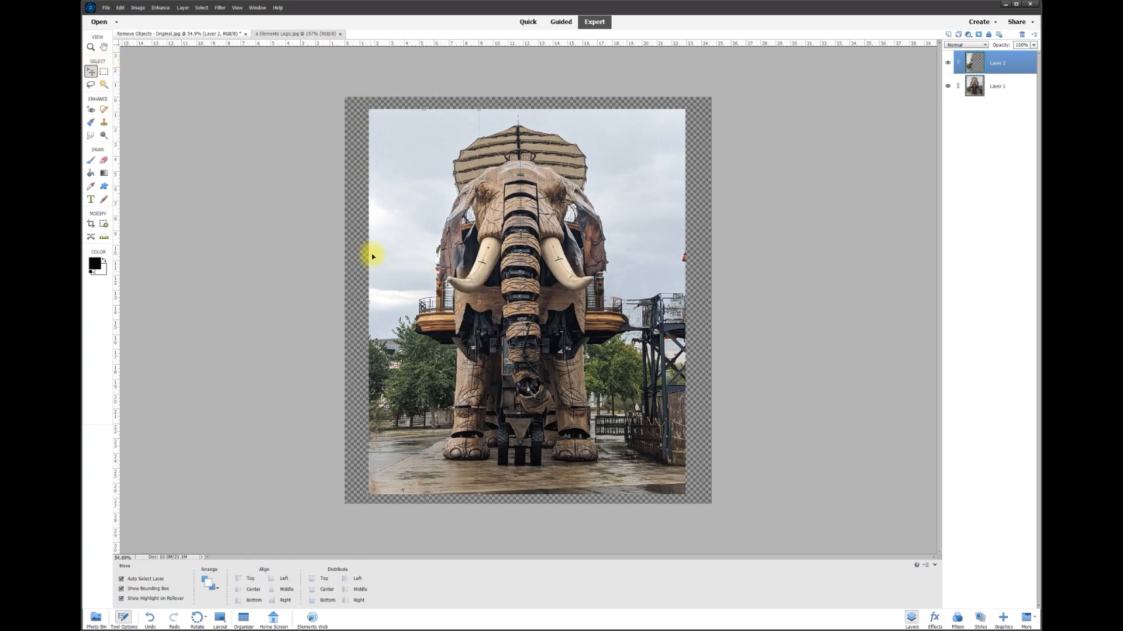
pyautogui.moveTo(407, 258); pyautogui.dragTo(629, 255)
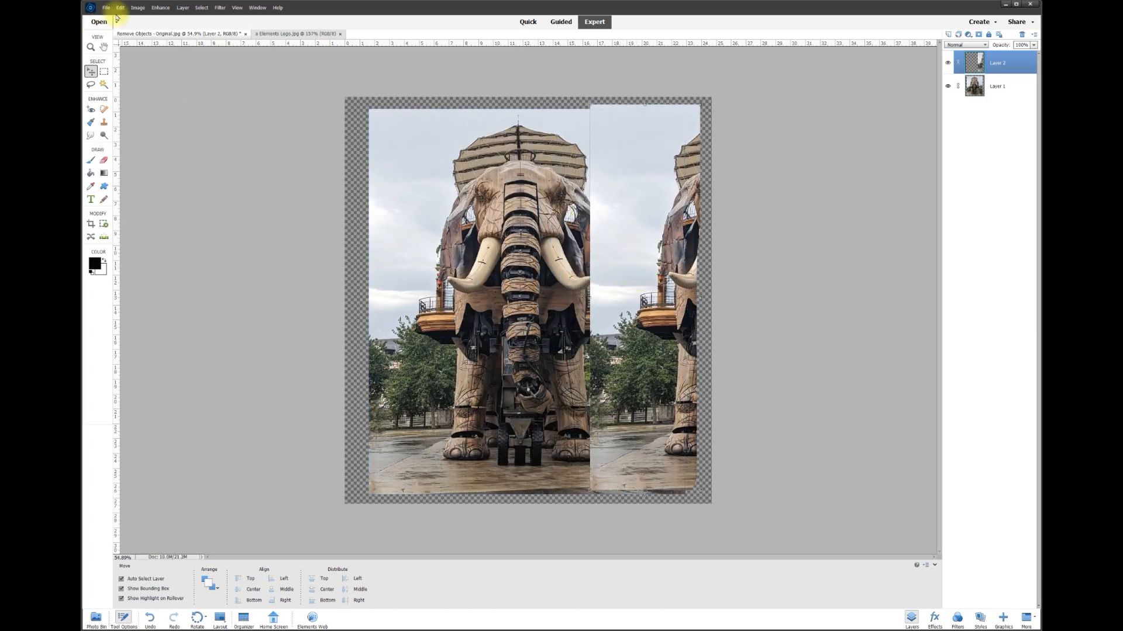
pyautogui.click(138, 8)
pyautogui.moveTo(155, 17)
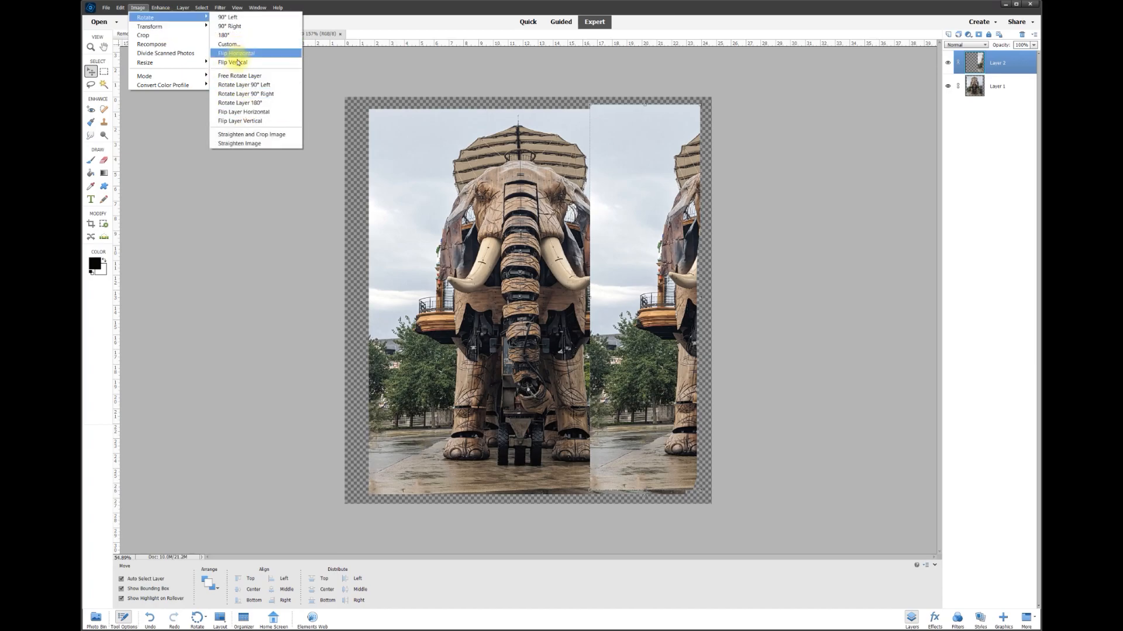
pyautogui.click(257, 113)
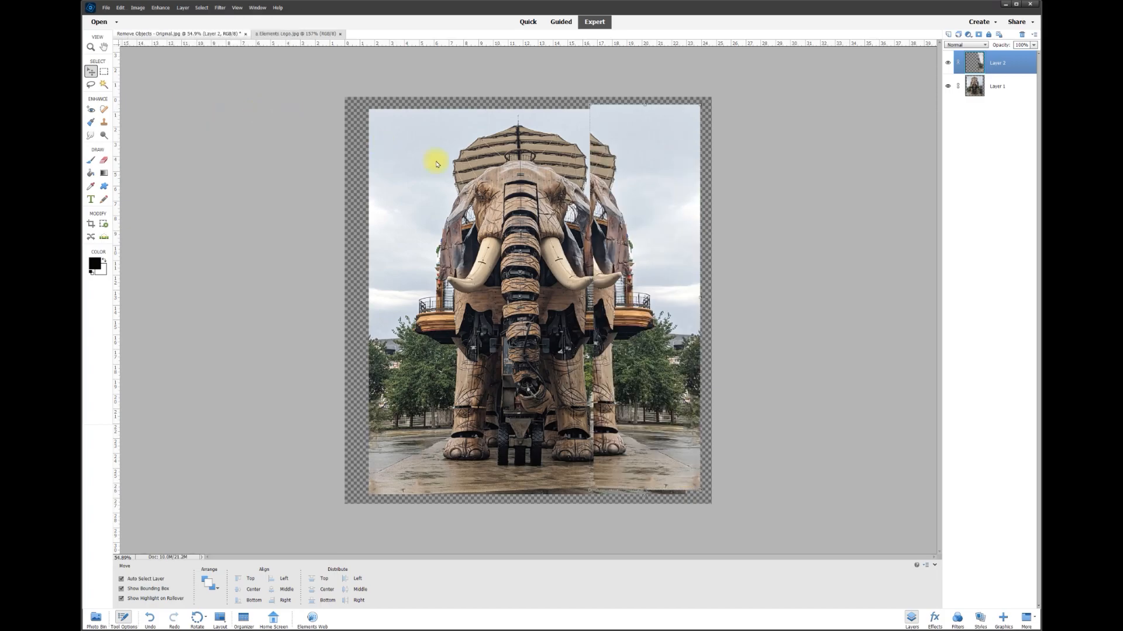
# Step: Shift the mirrored strip inward so its outer edge roughly meets the right edge of the photo
pyautogui.moveTo(638, 268); pyautogui.dragTo(614, 273)
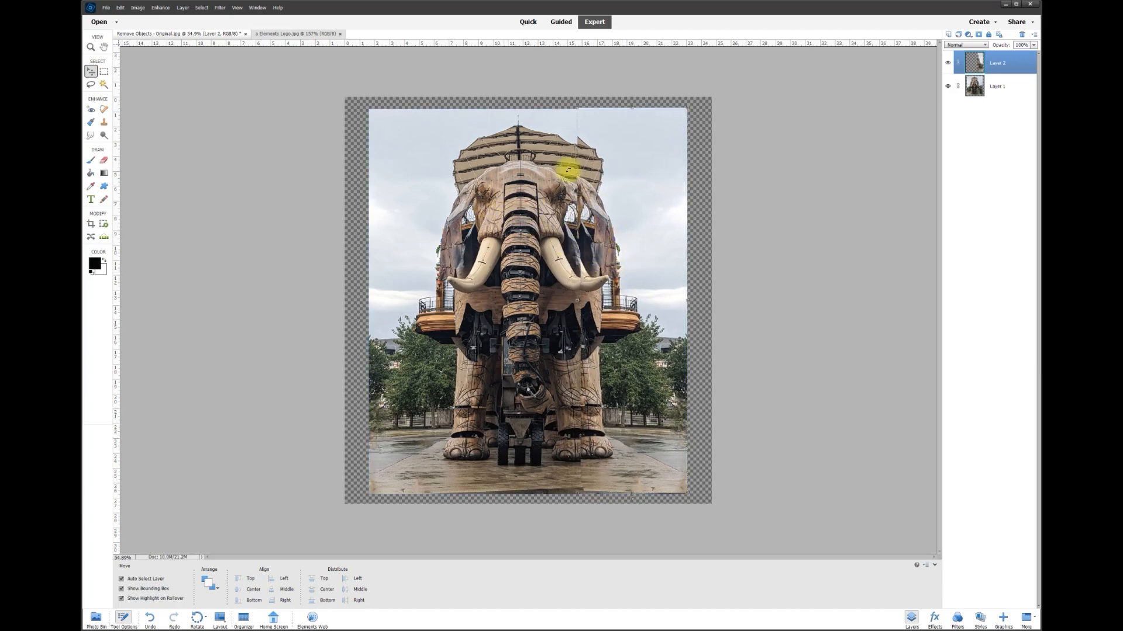
pyautogui.scroll(3, 590, 317)
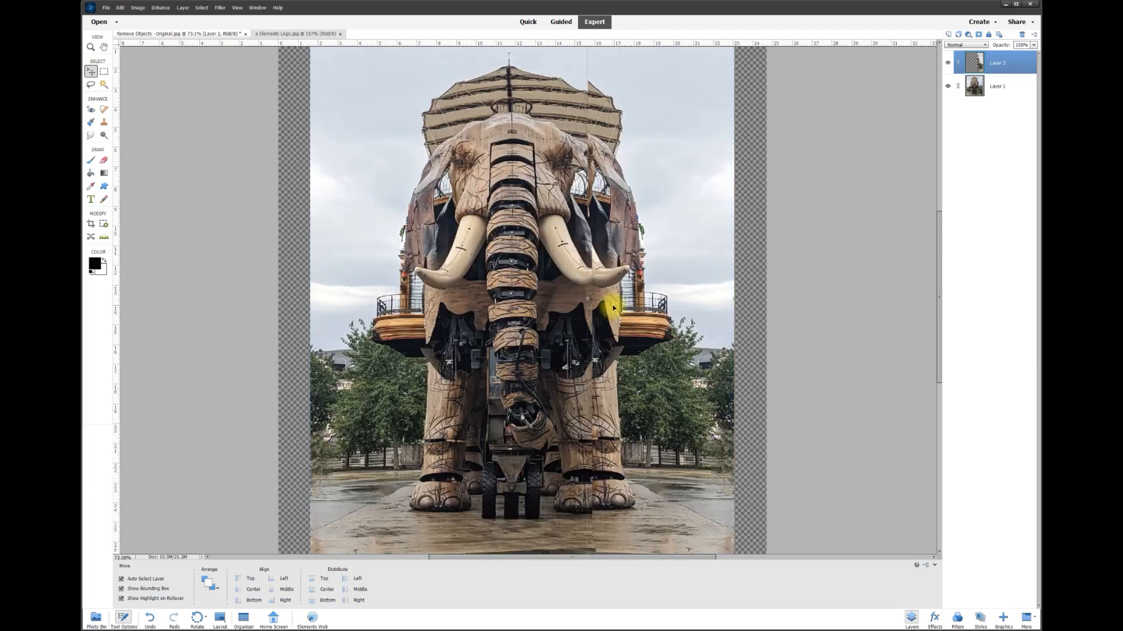
pyautogui.moveTo(608, 305)
pyautogui.mouseDown()
pyautogui.moveTo(541, 318)
pyautogui.moveTo(622, 305)
pyautogui.moveTo(606, 304)
pyautogui.mouseUp()
pyautogui.scroll(-1, 605, 304)
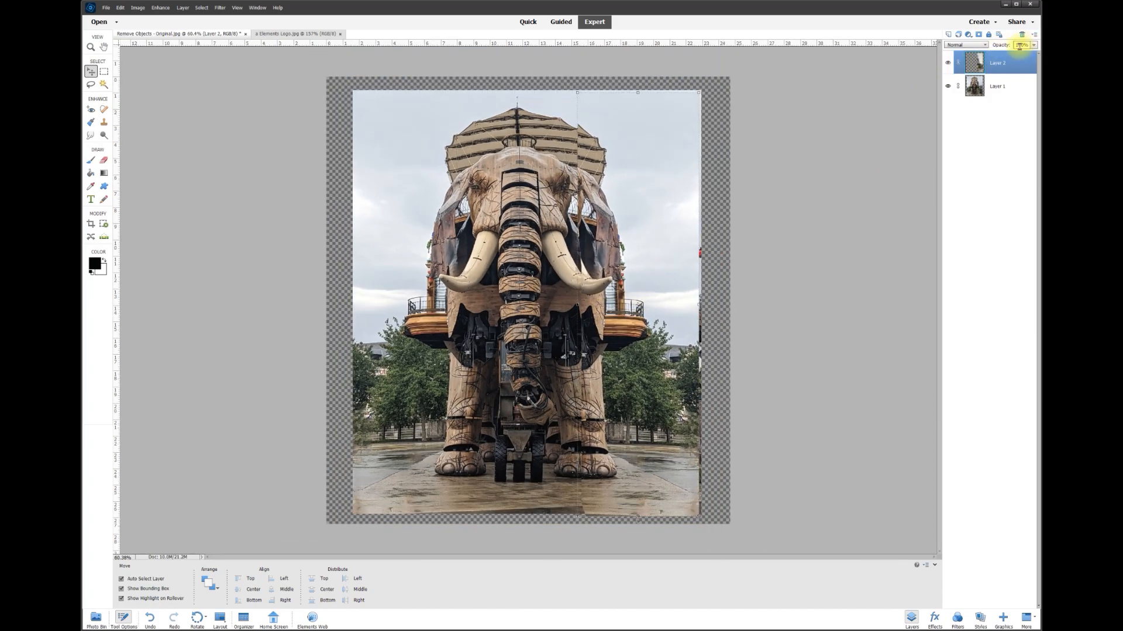
# Step: Set the mirrored layer's opacity to 50% and fine-tune its position so its wooden platform lines up with the original
pyautogui.write('50')
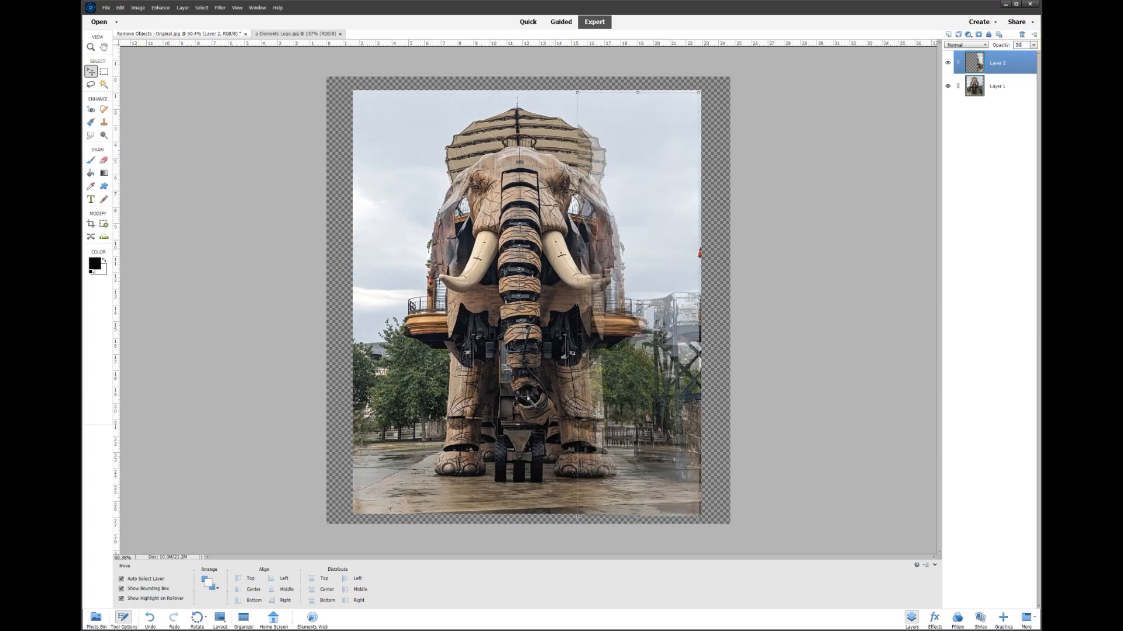
pyautogui.moveTo(636, 328); pyautogui.dragTo(648, 273)
pyautogui.scroll(2, 683, 318)
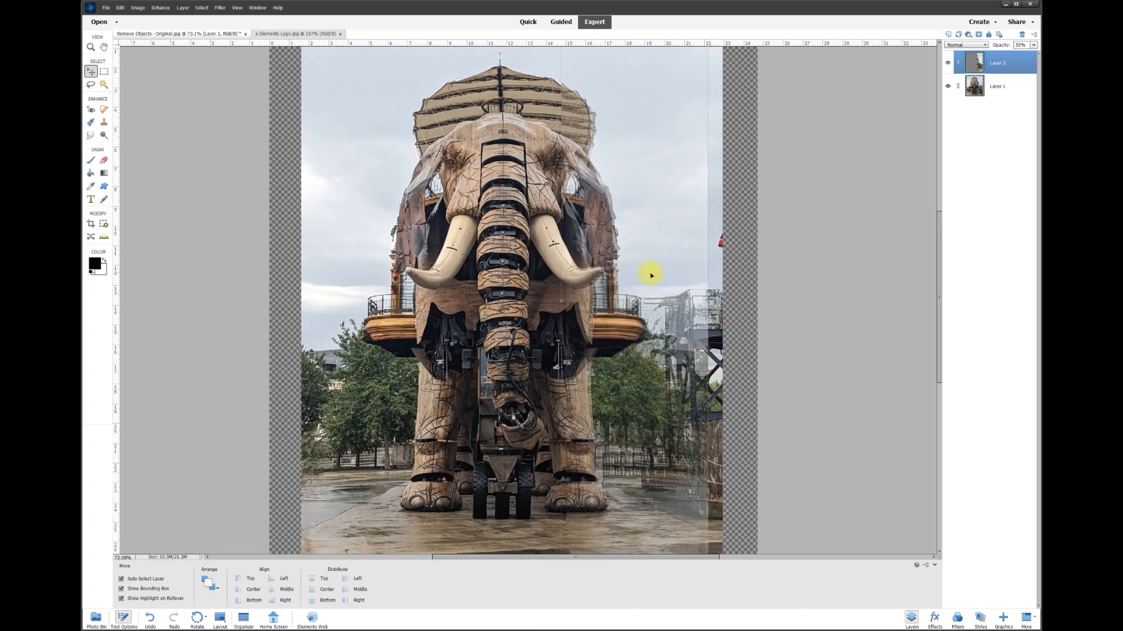
pyautogui.press('Left')
pyautogui.press('Left')
pyautogui.press('Left')
pyautogui.press('Right')
pyautogui.press('Right')
pyautogui.press('Right')
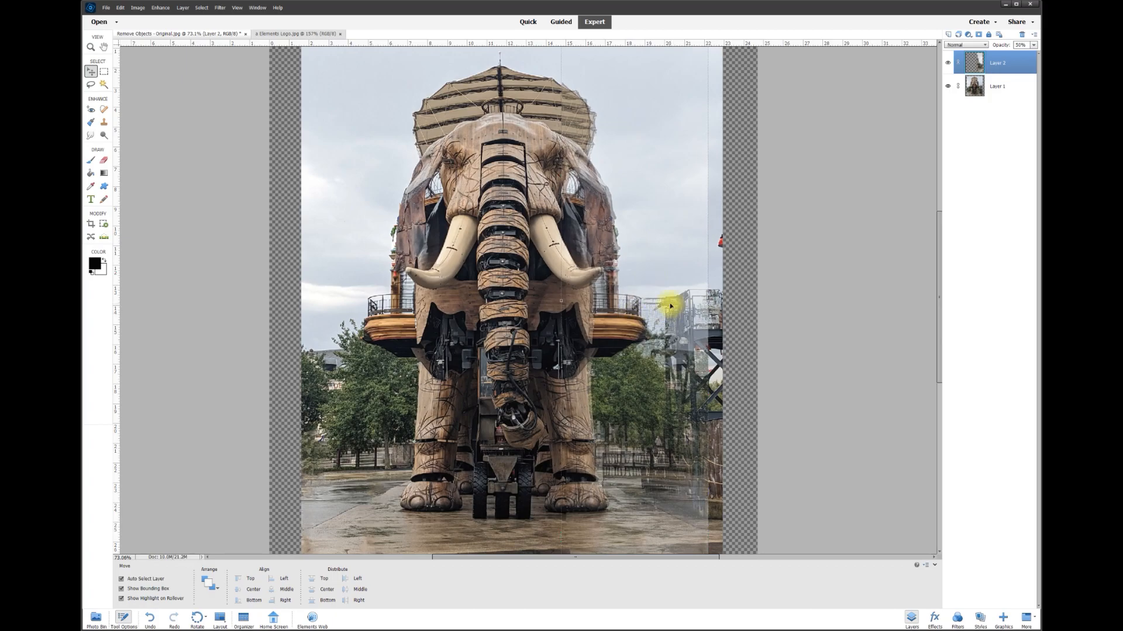
# Step: Set up the Eraser with a soft default brush at a size of 25 px
pyautogui.click(104, 162)
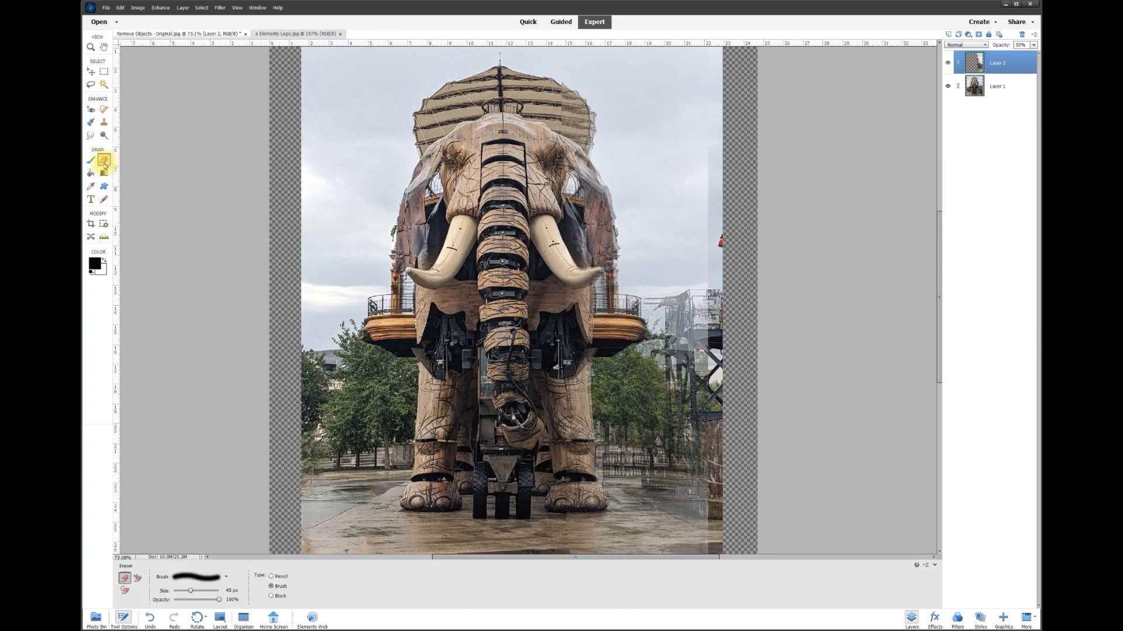
pyautogui.click(228, 579)
pyautogui.scroll(-3, 241, 624)
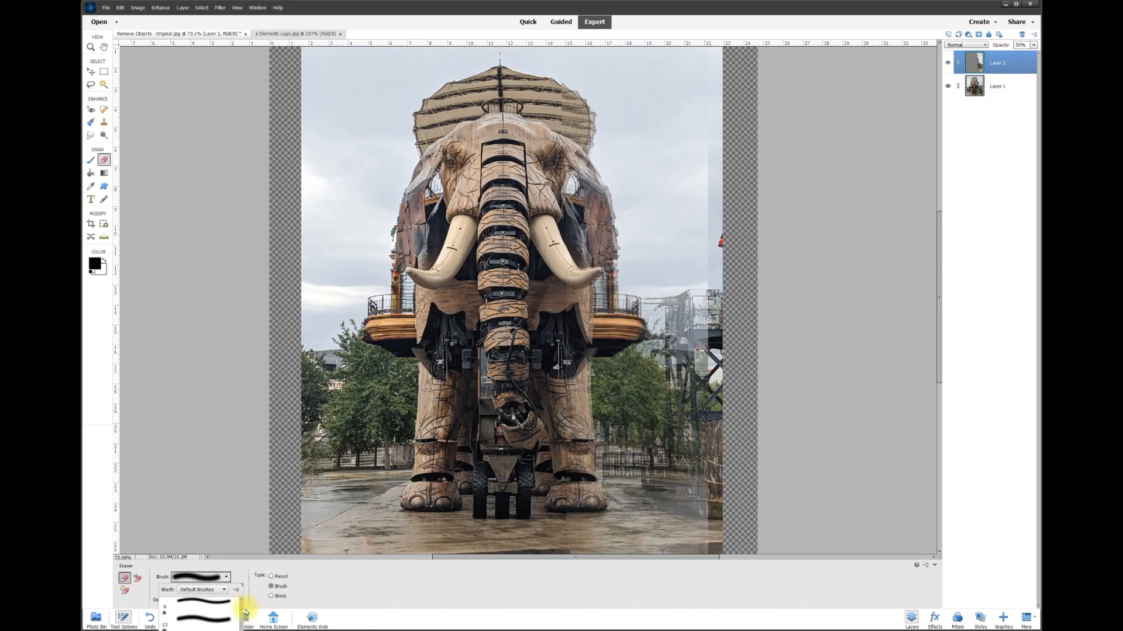
pyautogui.click(201, 622)
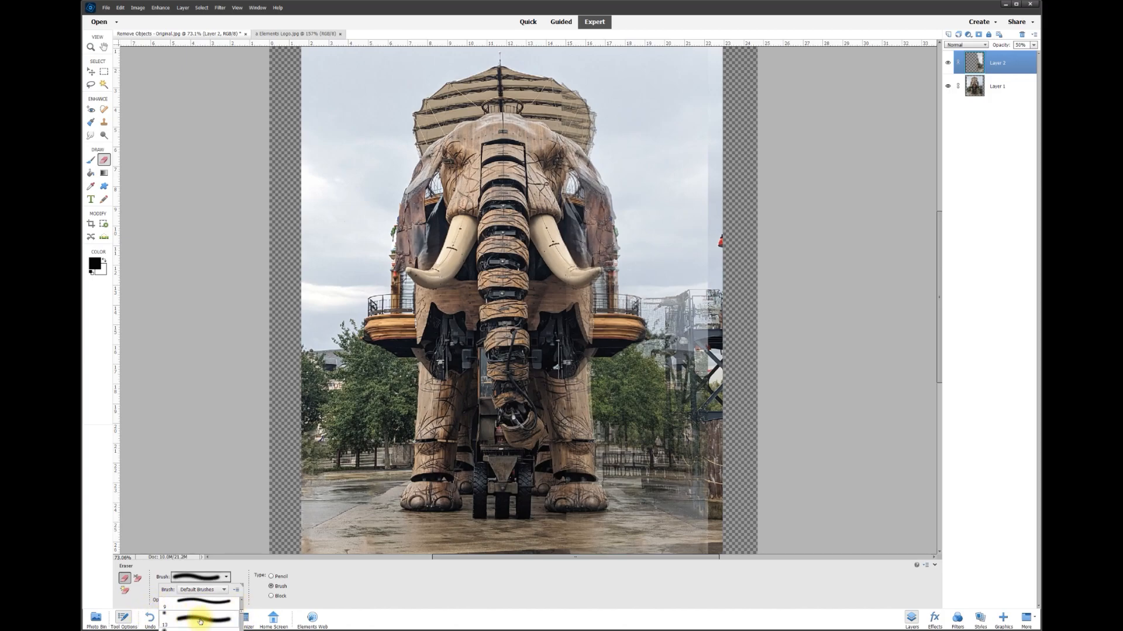
pyautogui.click(231, 590)
pyautogui.write('200')
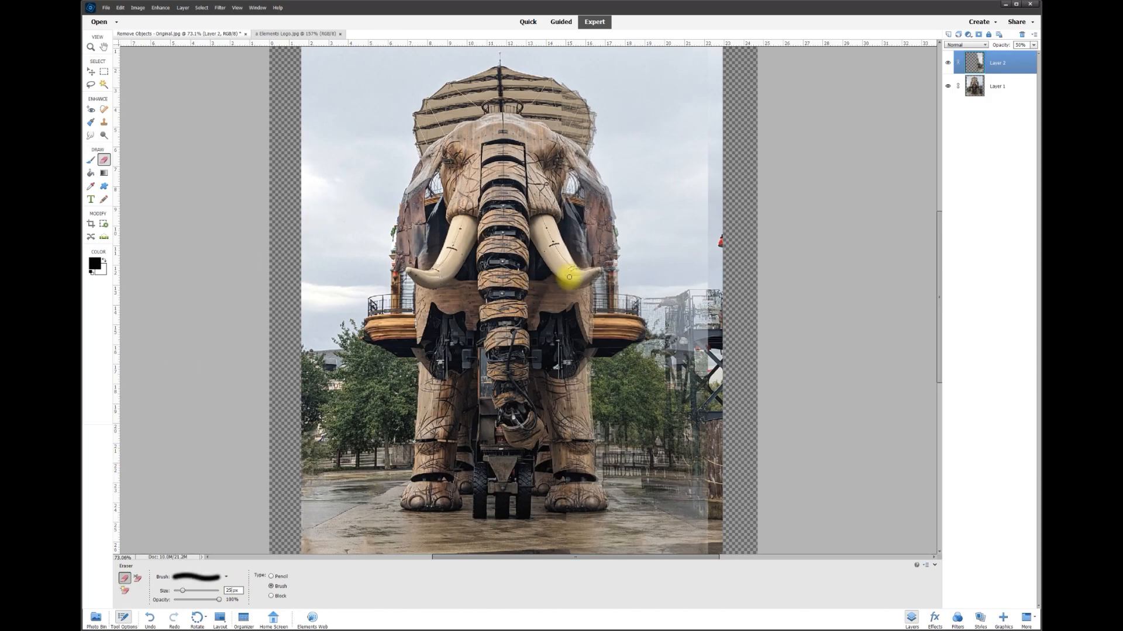
# Step: Erase the mirrored layer's overlap along the outer edge of the elephant's canopy, ear and side column
pyautogui.write('v')
pyautogui.scroll(6, 606, 144)
pyautogui.scroll(2, 549, 117)
pyautogui.moveTo(939, 294); pyautogui.dragTo(937, 268)
pyautogui.scroll(3, 612, 198)
pyautogui.press('e')
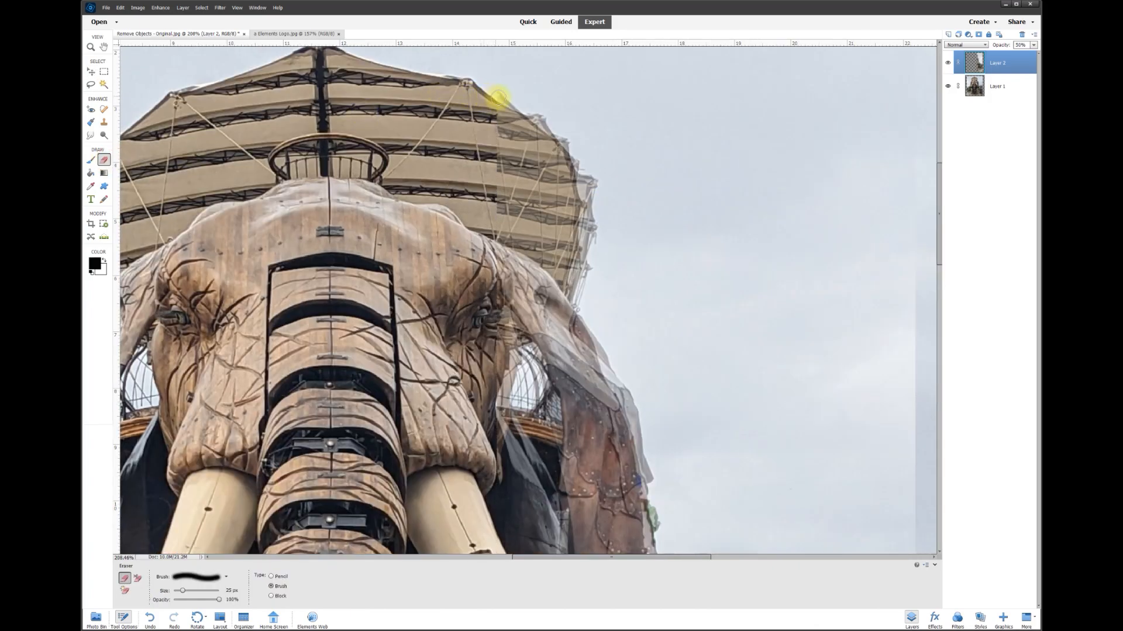
pyautogui.moveTo(498, 102)
pyautogui.mouseDown()
pyautogui.moveTo(540, 120)
pyautogui.moveTo(586, 179)
pyautogui.mouseUp()
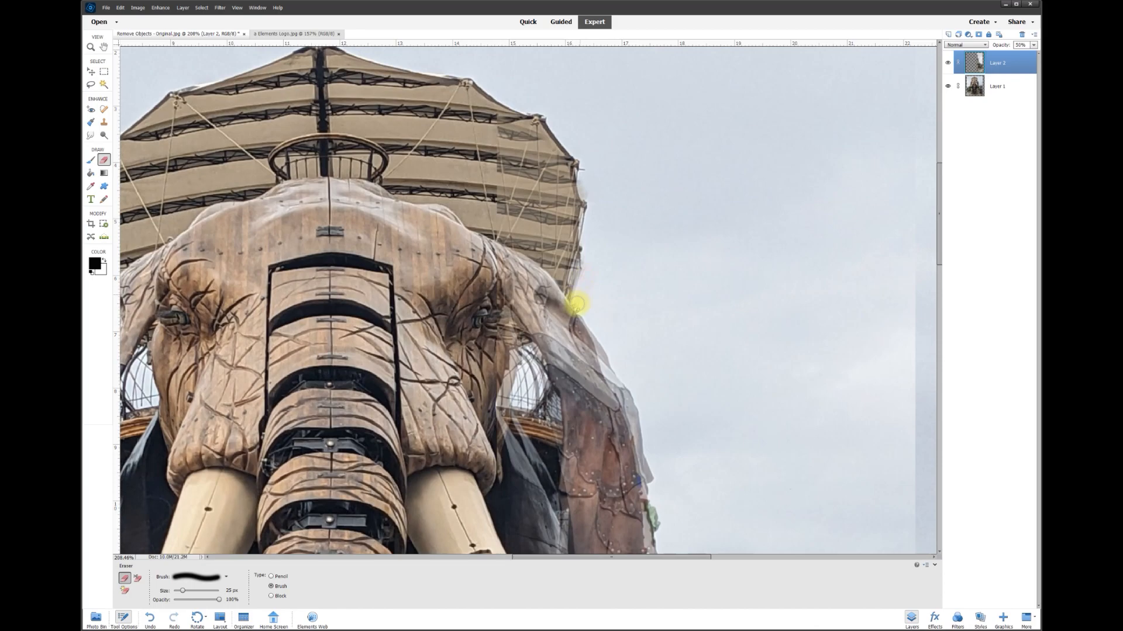
pyautogui.moveTo(575, 316)
pyautogui.mouseDown()
pyautogui.moveTo(634, 416)
pyautogui.moveTo(644, 458)
pyautogui.moveTo(625, 125)
pyautogui.moveTo(650, 141)
pyautogui.moveTo(655, 262)
pyautogui.mouseUp()
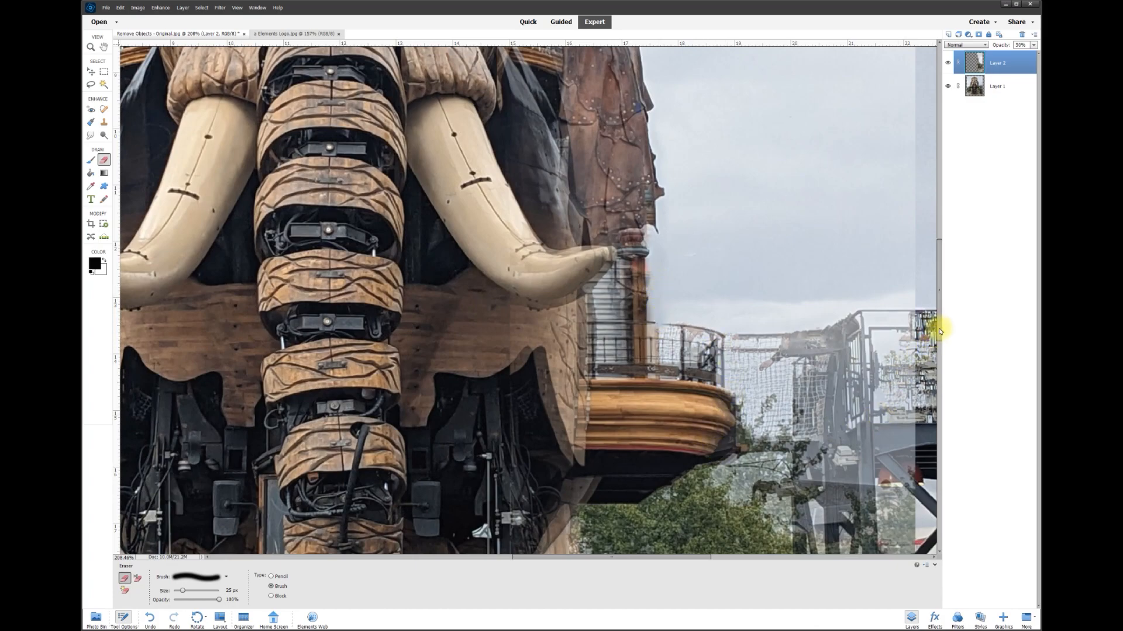
# Step: Reduce the eraser size to 15 px and erase the mirrored overlap around the balcony railing and wooden platform
pyautogui.scroll(-2, 938, 339)
pyautogui.scroll(4, 854, 283)
pyautogui.moveTo(572, 246); pyautogui.dragTo(608, 248)
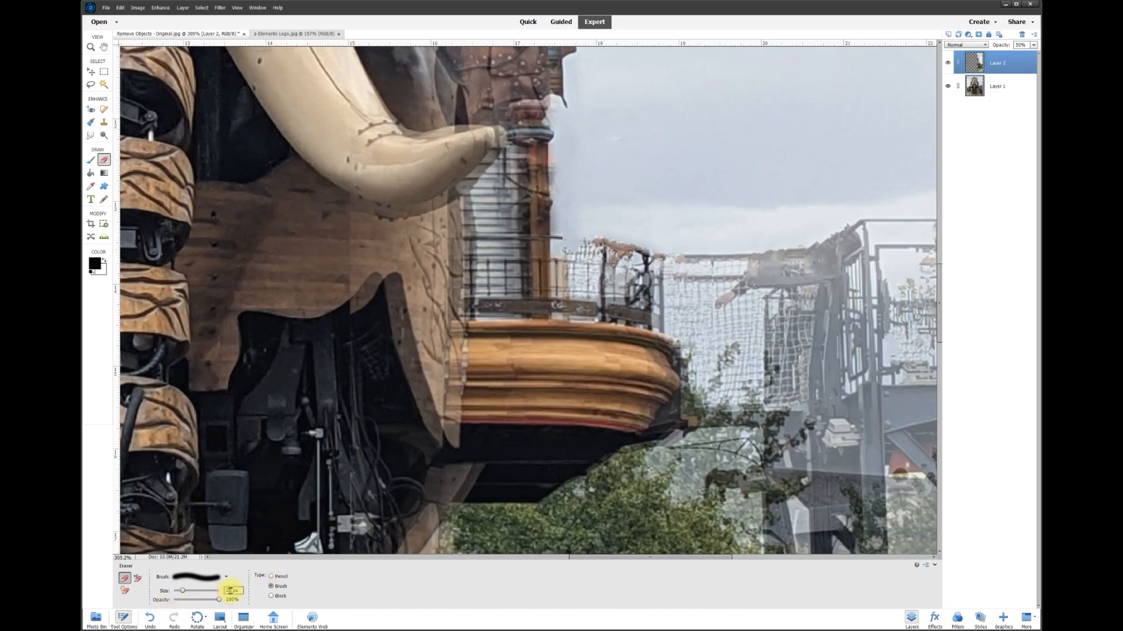
pyautogui.moveTo(230, 592); pyautogui.dragTo(125, 552)
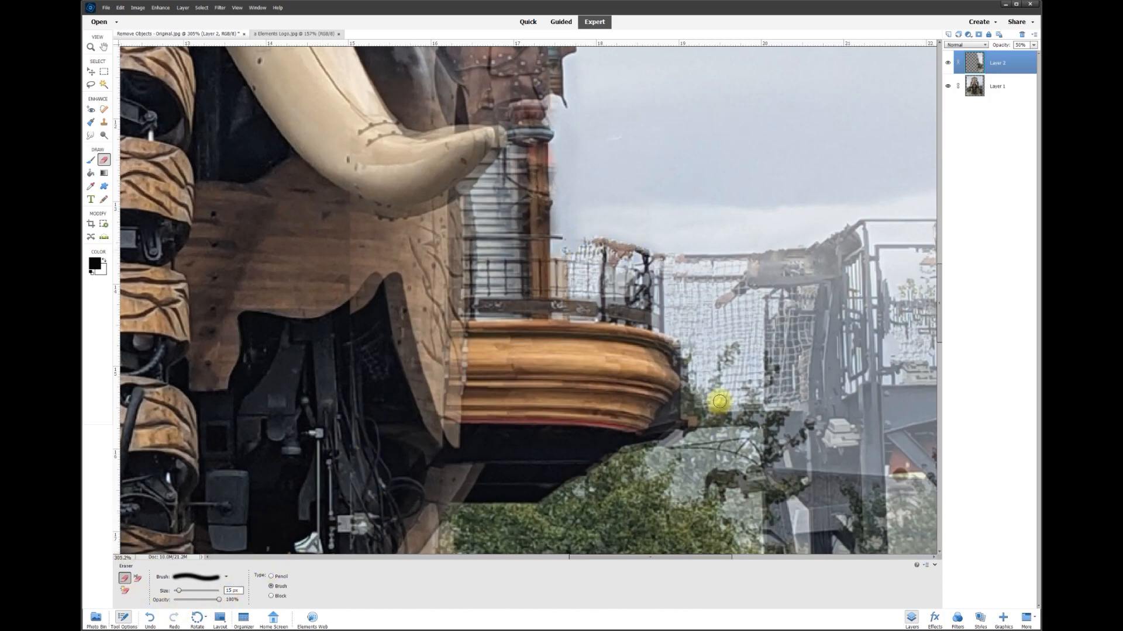
pyautogui.moveTo(658, 262)
pyautogui.mouseDown()
pyautogui.moveTo(656, 326)
pyautogui.moveTo(653, 277)
pyautogui.moveTo(661, 341)
pyautogui.moveTo(679, 356)
pyautogui.moveTo(692, 404)
pyautogui.moveTo(666, 436)
pyautogui.moveTo(463, 501)
pyautogui.mouseUp()
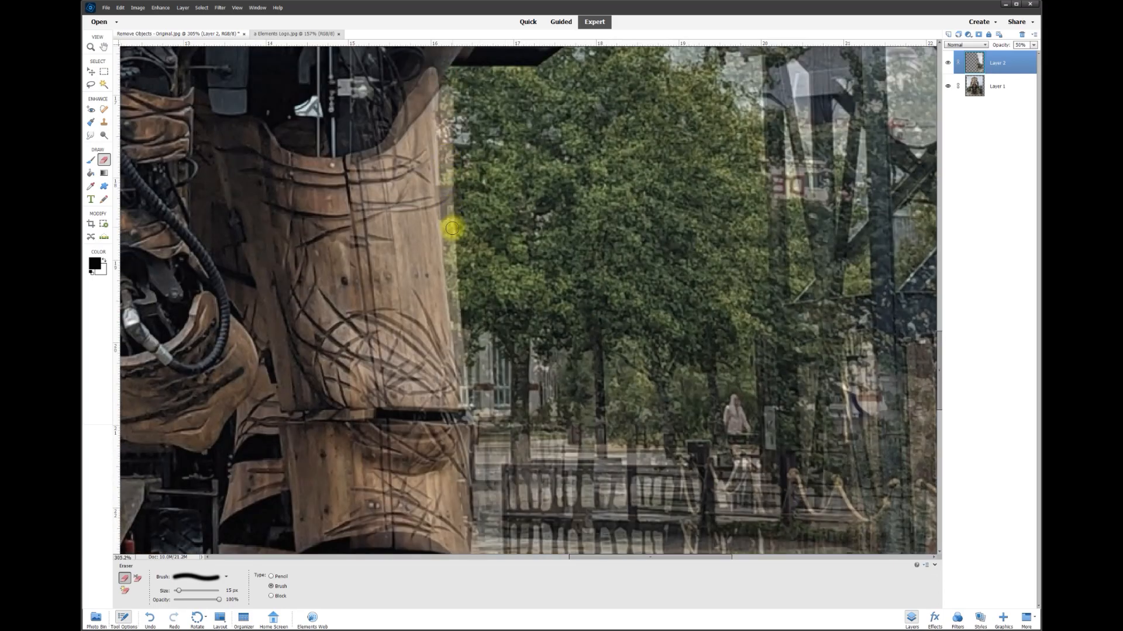
# Step: Erase the mirrored overlap along the outer edge of the elephant's right-hand front leg and foot
pyautogui.keyDown('shift'); pyautogui.click(453, 229); pyautogui.keyUp('shift')
pyautogui.keyDown('shift'); pyautogui.click(461, 346); pyautogui.keyUp('shift')
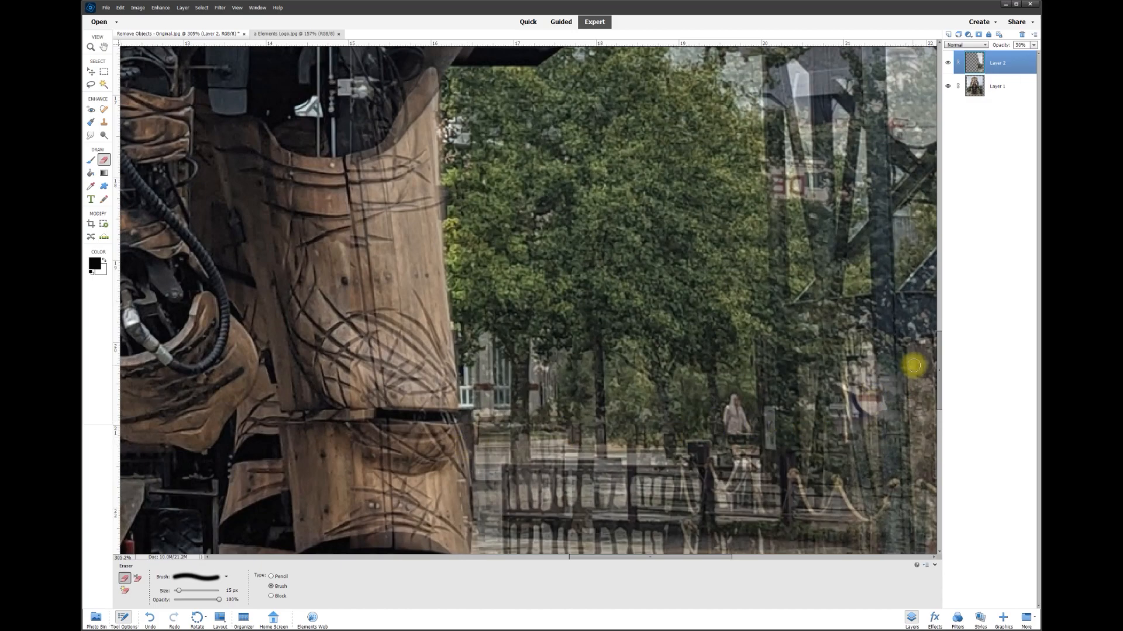
pyautogui.moveTo(937, 359); pyautogui.dragTo(940, 402)
pyautogui.moveTo(462, 154)
pyautogui.mouseDown()
pyautogui.moveTo(483, 312)
pyautogui.moveTo(518, 384)
pyautogui.mouseUp()
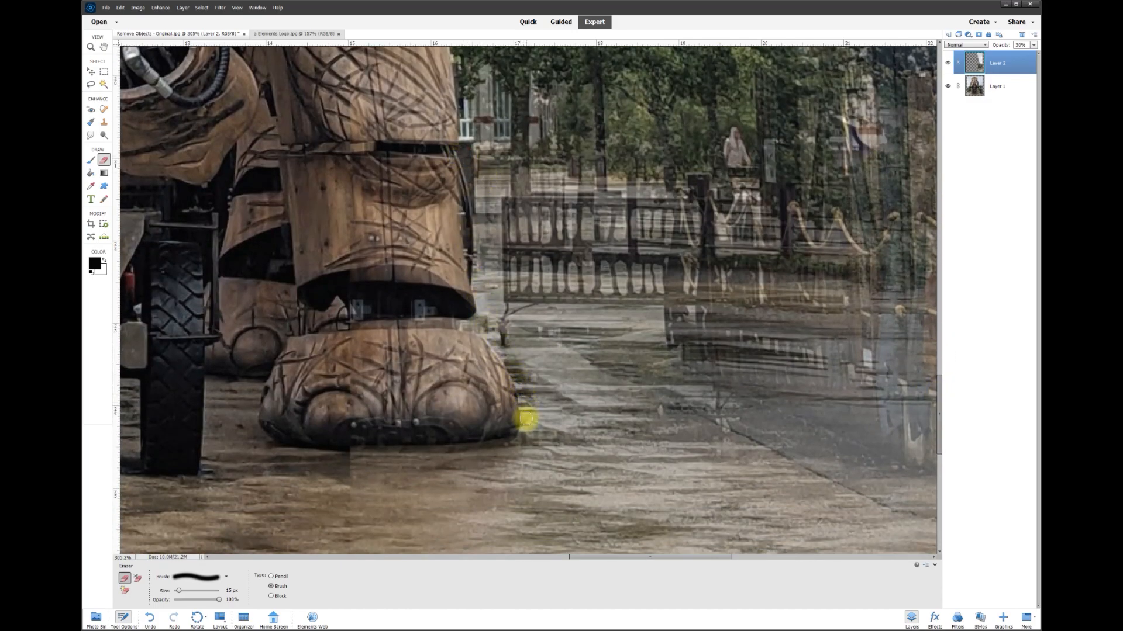
# Step: Erase the mirrored overlap beneath the front foot and on the ground below with the eraser enlarged to 75 px, restoring Layer 2 to 100% opacity
pyautogui.moveTo(514, 438); pyautogui.dragTo(323, 446)
pyautogui.scroll(-3, 455, 500)
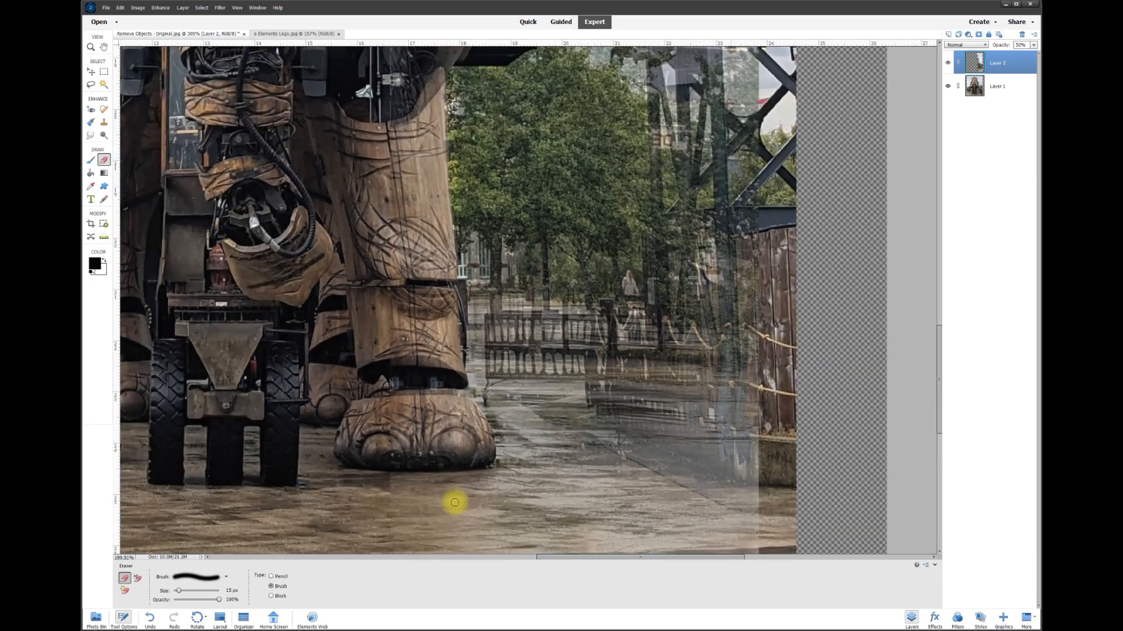
pyautogui.scroll(-1, 467, 510)
pyautogui.moveTo(940, 389); pyautogui.dragTo(935, 410)
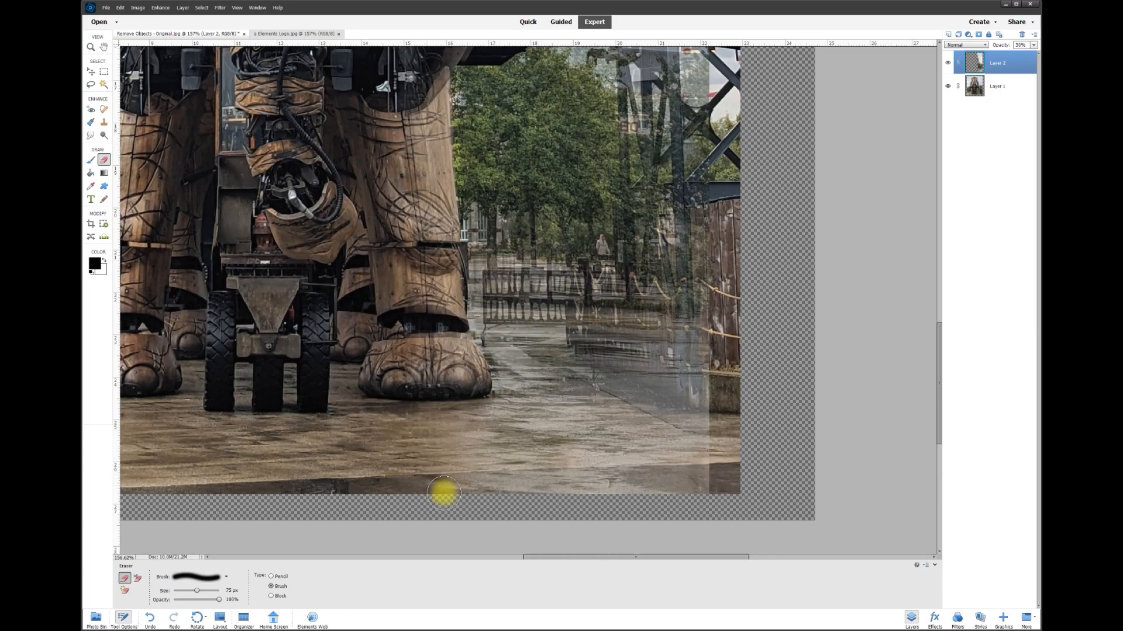
pyautogui.scroll(-5, 526, 296)
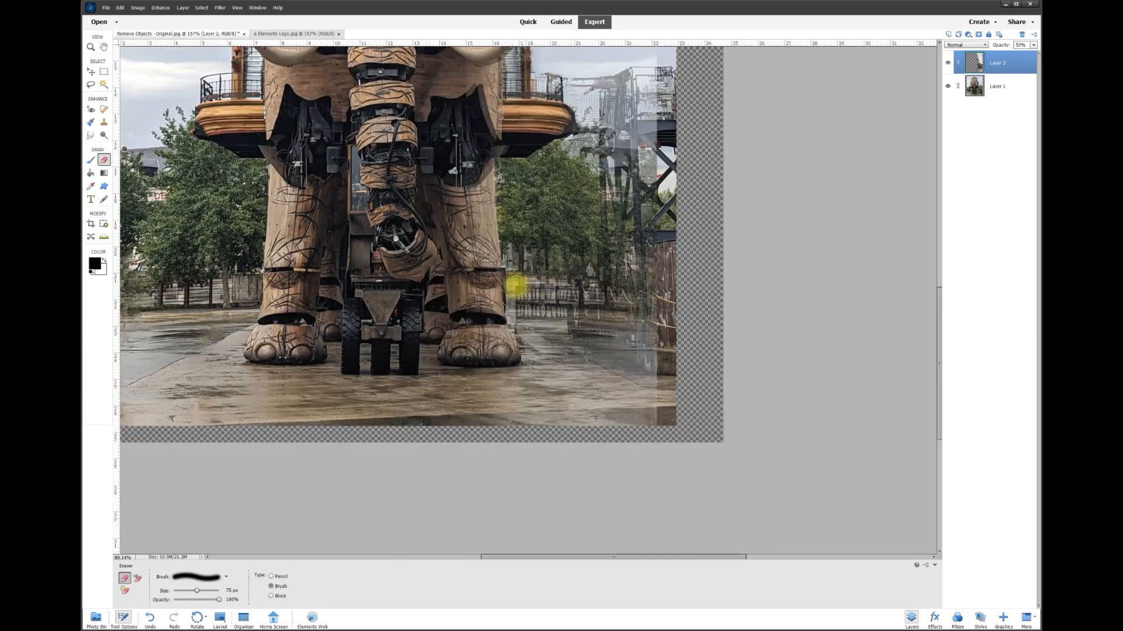
pyautogui.scroll(2, 494, 257)
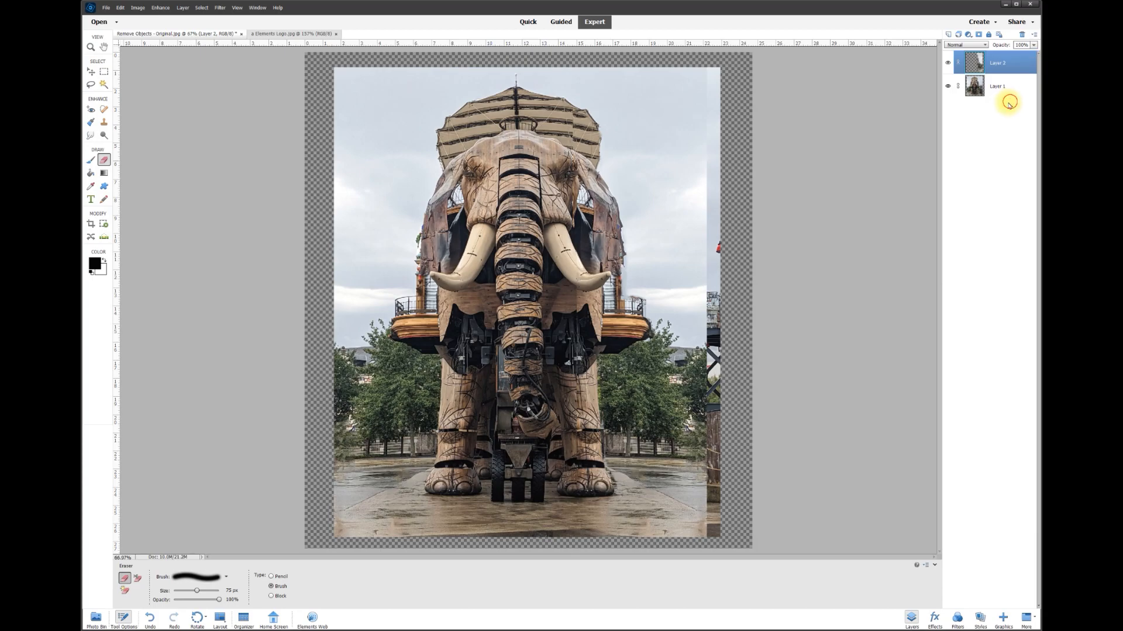
# Step: Hide Layer 1 and start a Polygonal Lasso outline on Layer 2 through the erased gap along the canopy and ear
pyautogui.click(949, 86)
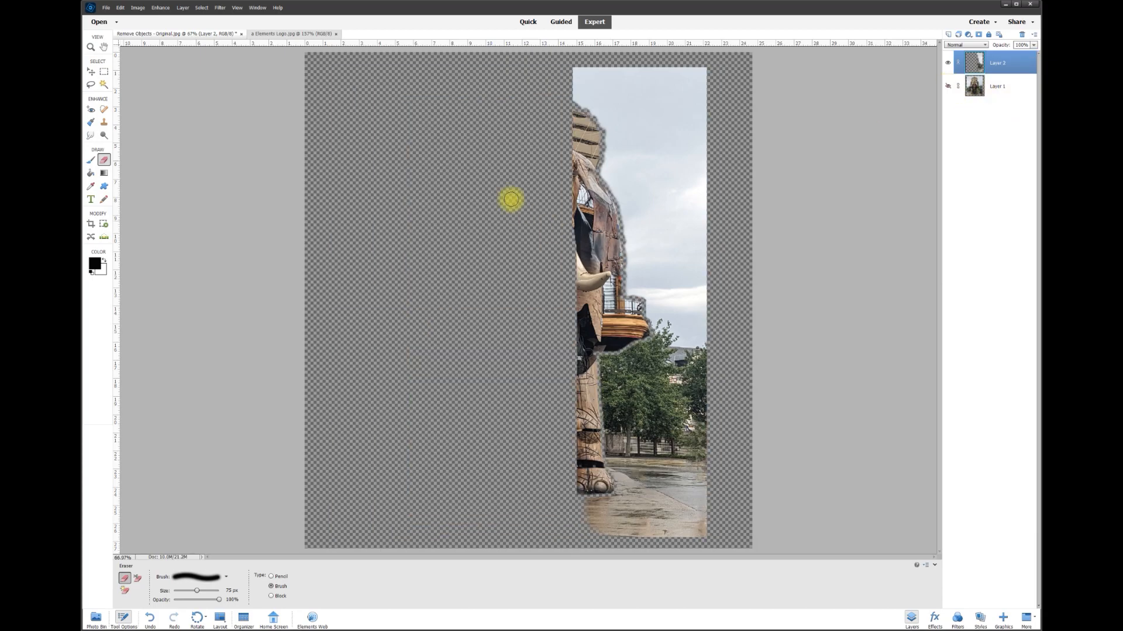
pyautogui.click(91, 84)
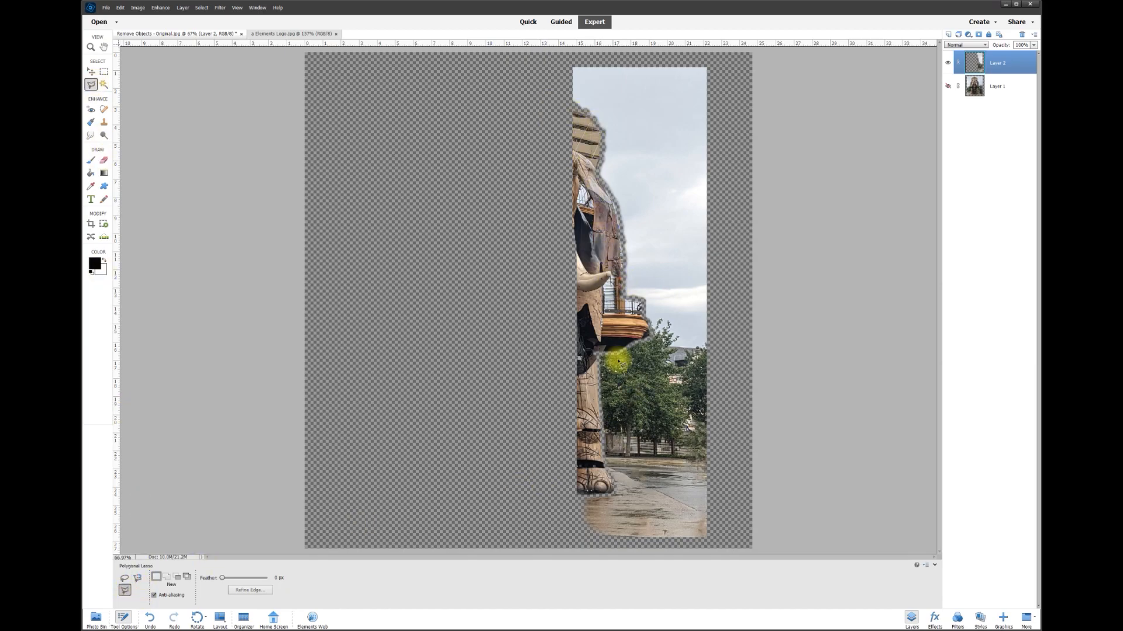
pyautogui.scroll(3, 606, 71)
pyautogui.scroll(4, 584, 110)
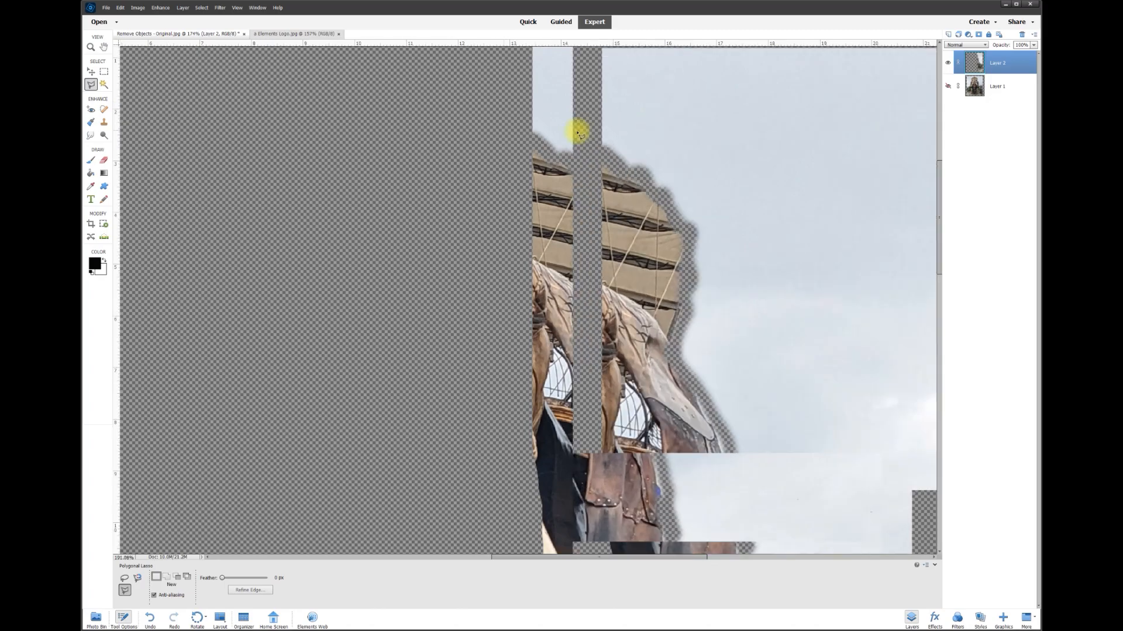
pyautogui.click(504, 149)
pyautogui.click(548, 176)
pyautogui.click(568, 187)
pyautogui.click(599, 219)
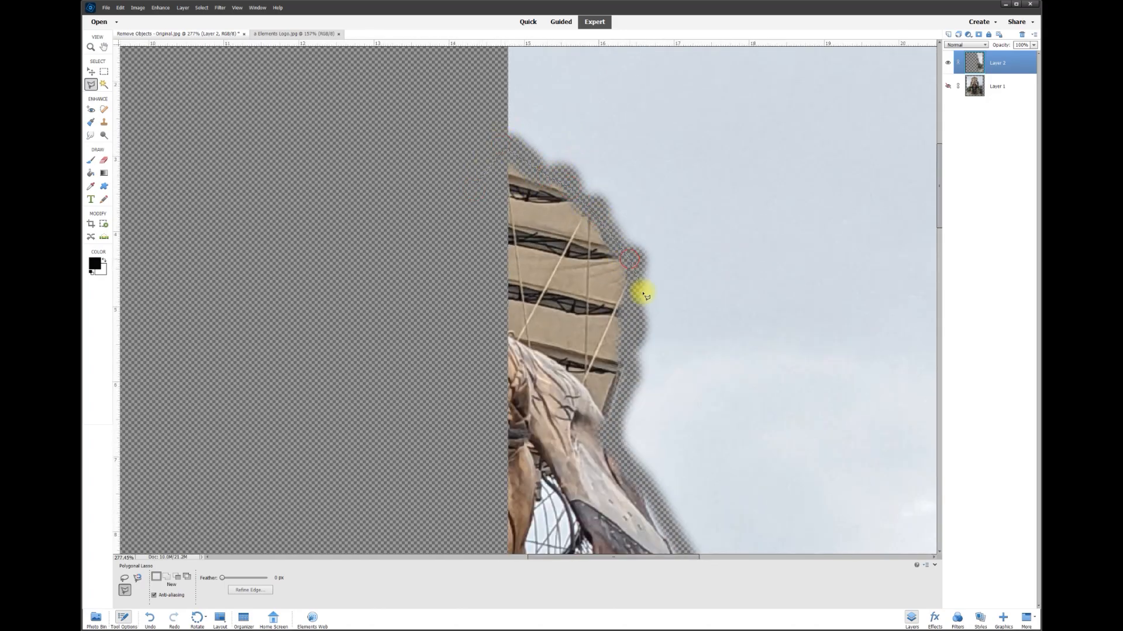
pyautogui.click(611, 425)
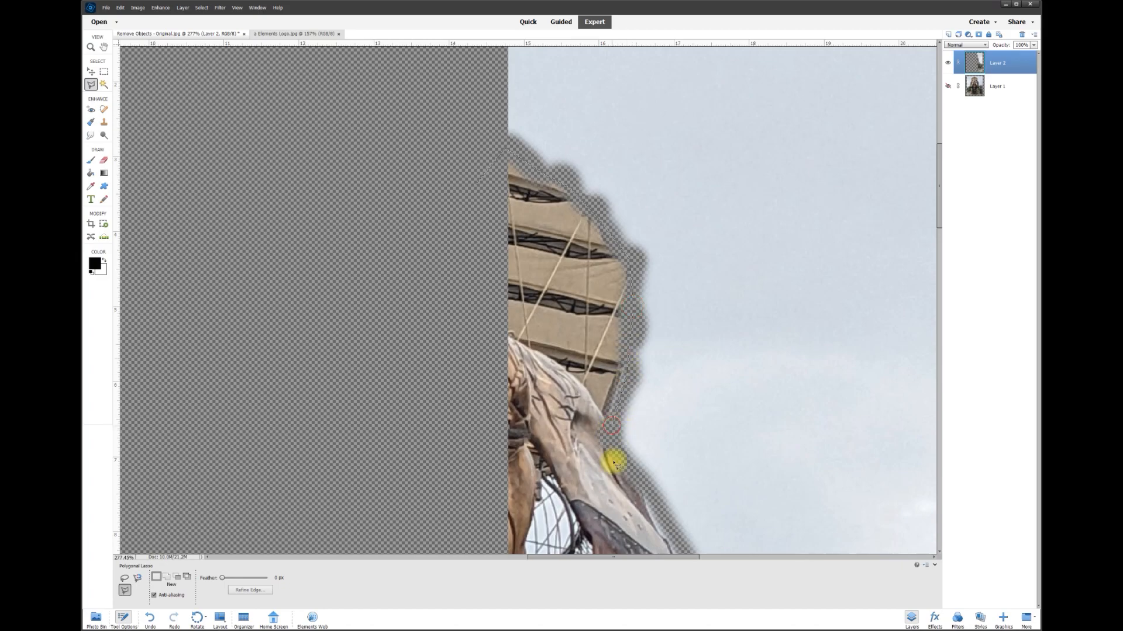
pyautogui.click(625, 464)
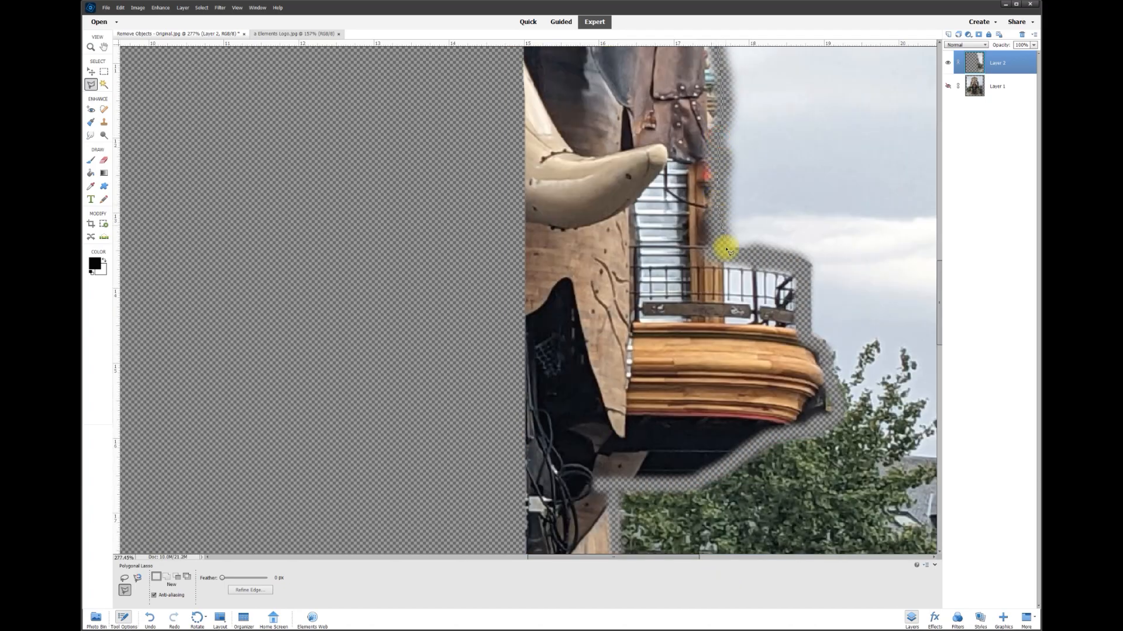
# Step: Continue the lasso outline through the erased gap around the balcony railing, the wooden platform and down the leg
pyautogui.click(721, 251)
pyautogui.click(803, 268)
pyautogui.click(831, 373)
pyautogui.click(821, 426)
pyautogui.click(772, 436)
pyautogui.click(695, 483)
pyautogui.click(616, 486)
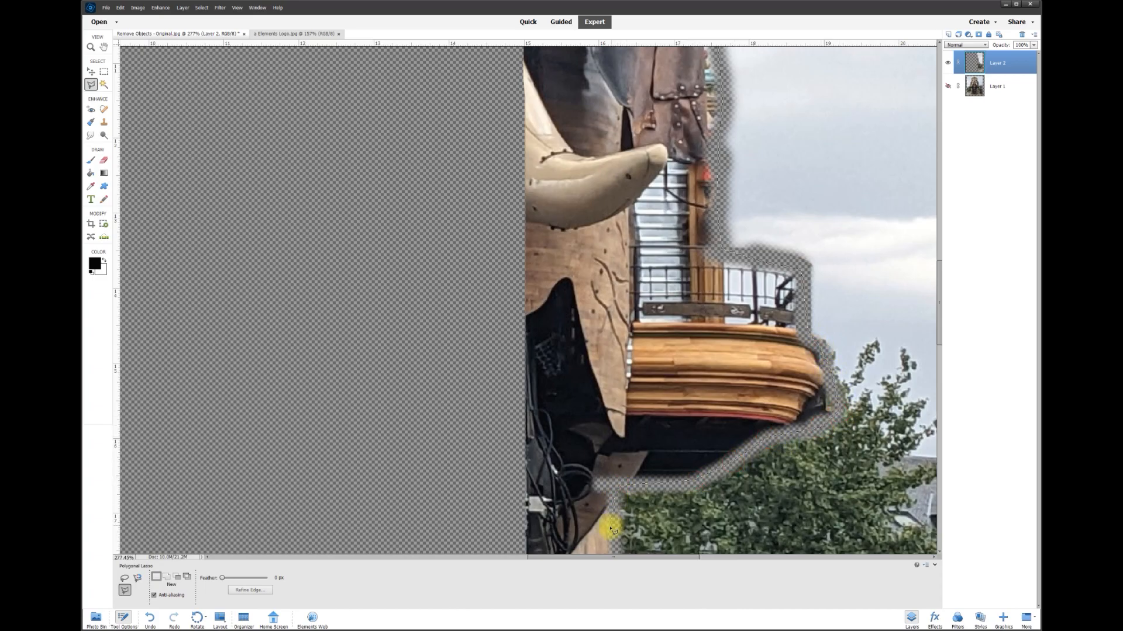
pyautogui.click(625, 395)
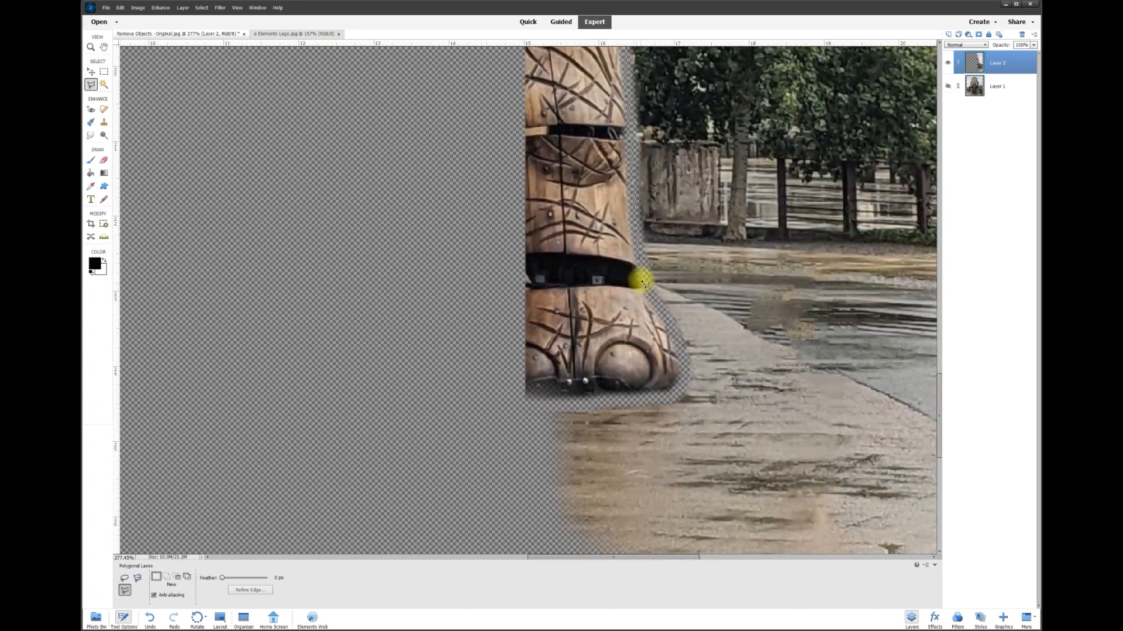
# Step: Trace the lasso outline around the foot and back up outside the layer's inner edge, closing the selection above the canopy
pyautogui.click(642, 281)
pyautogui.click(680, 351)
pyautogui.click(677, 398)
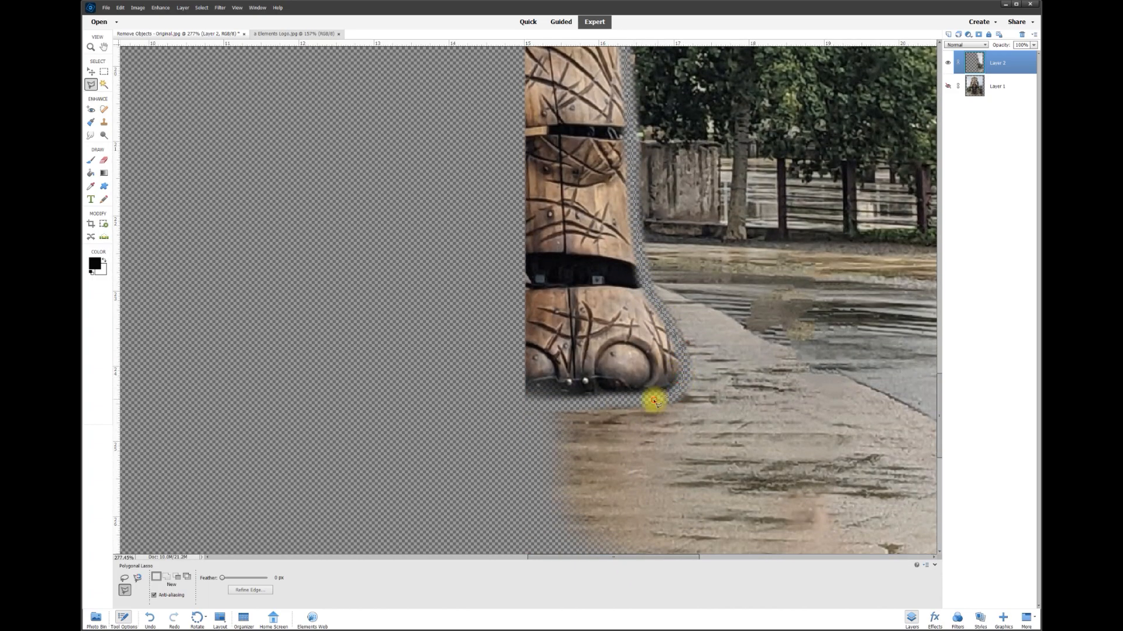
pyautogui.click(490, 409)
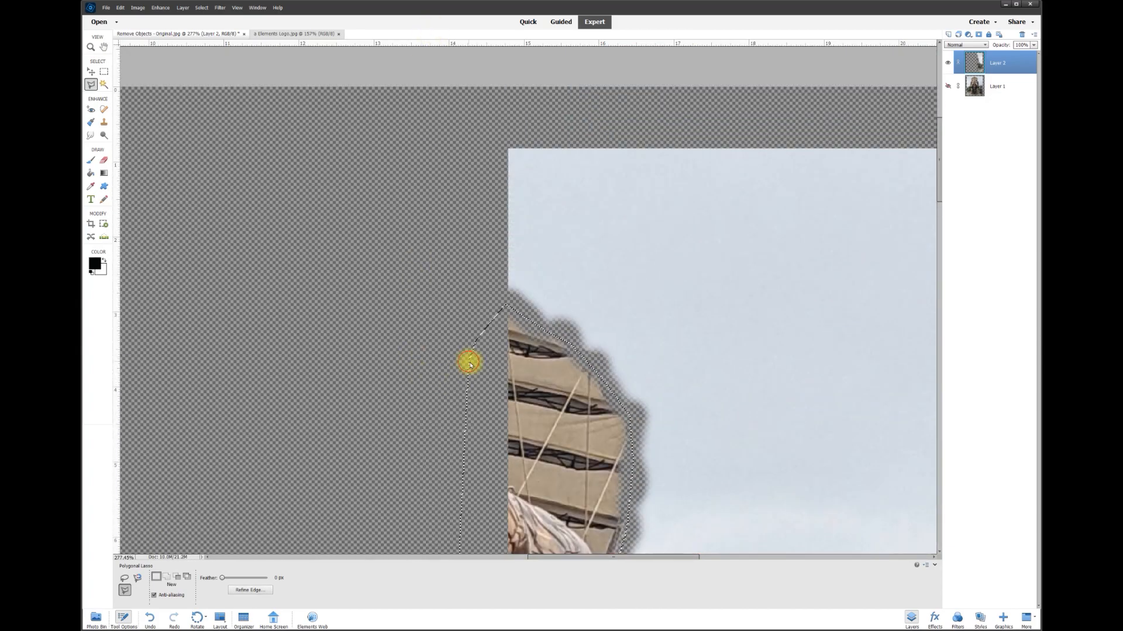
pyautogui.doubleClick(469, 362)
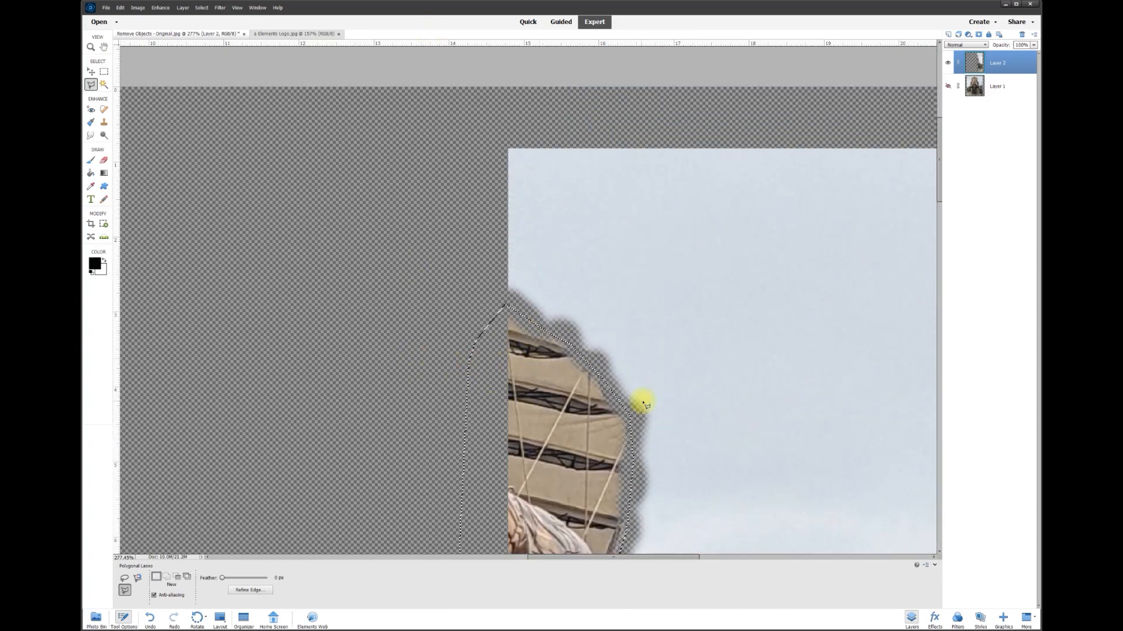
# Step: Delete the selected elephant remnant from Layer 2, clear the selection and show Layer 1 again
pyautogui.scroll(-10, 637, 410)
pyautogui.scroll(2, 613, 366)
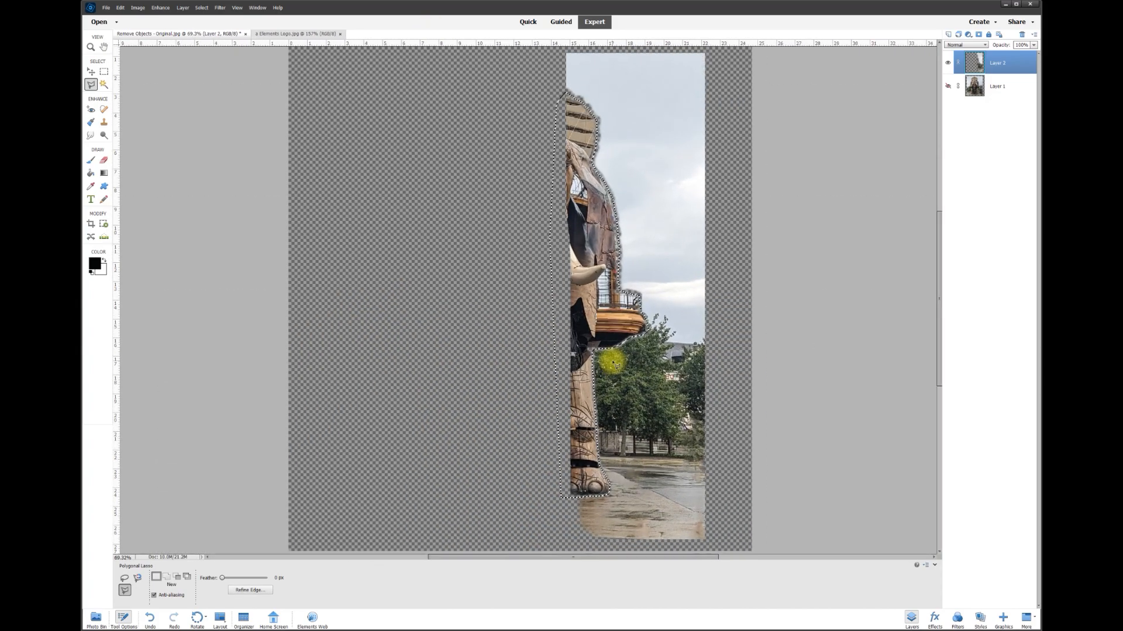
pyautogui.press('Delete')
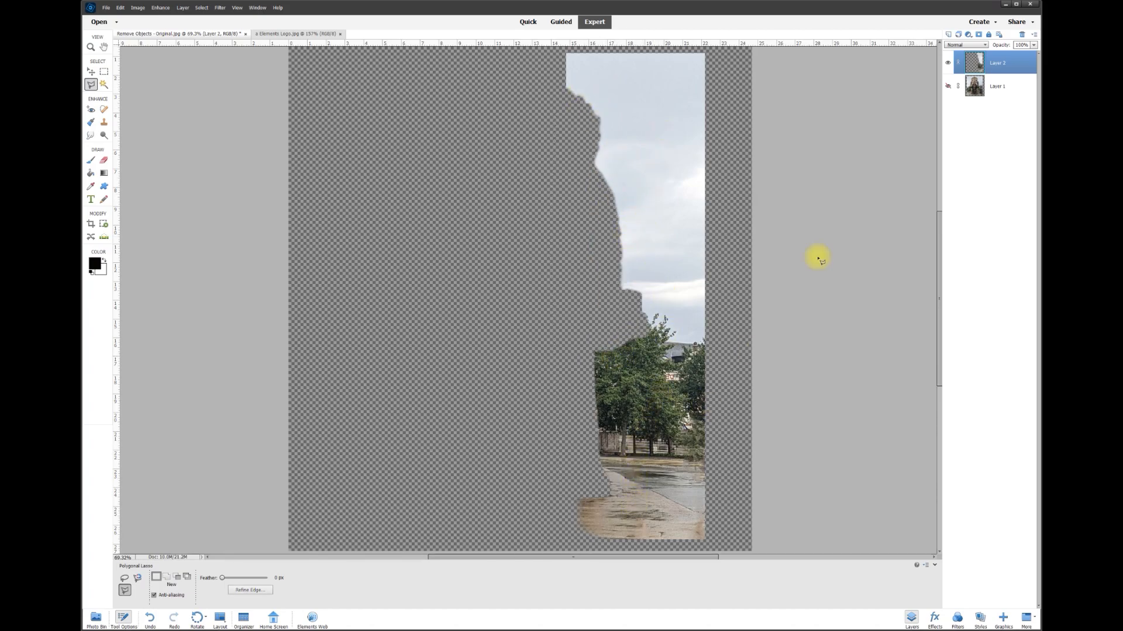
pyautogui.click(948, 87)
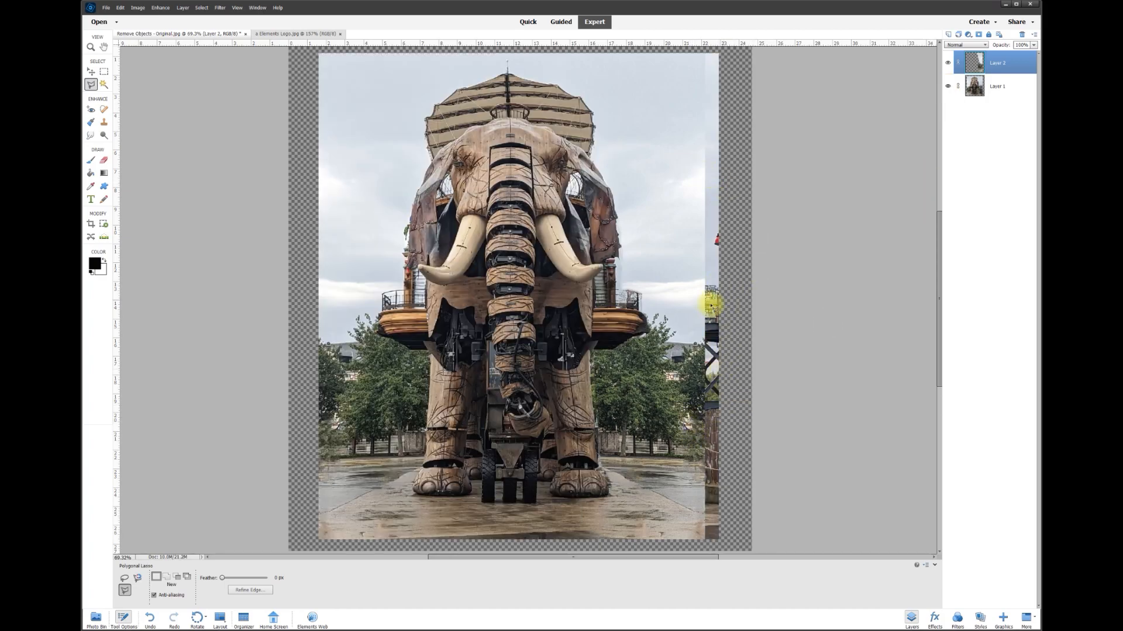
# Step: Select the tower strip beyond Layer 2's outer edge with the Rectangular Marquee, delete it from Layer 1 and clear the selection
pyautogui.click(104, 73)
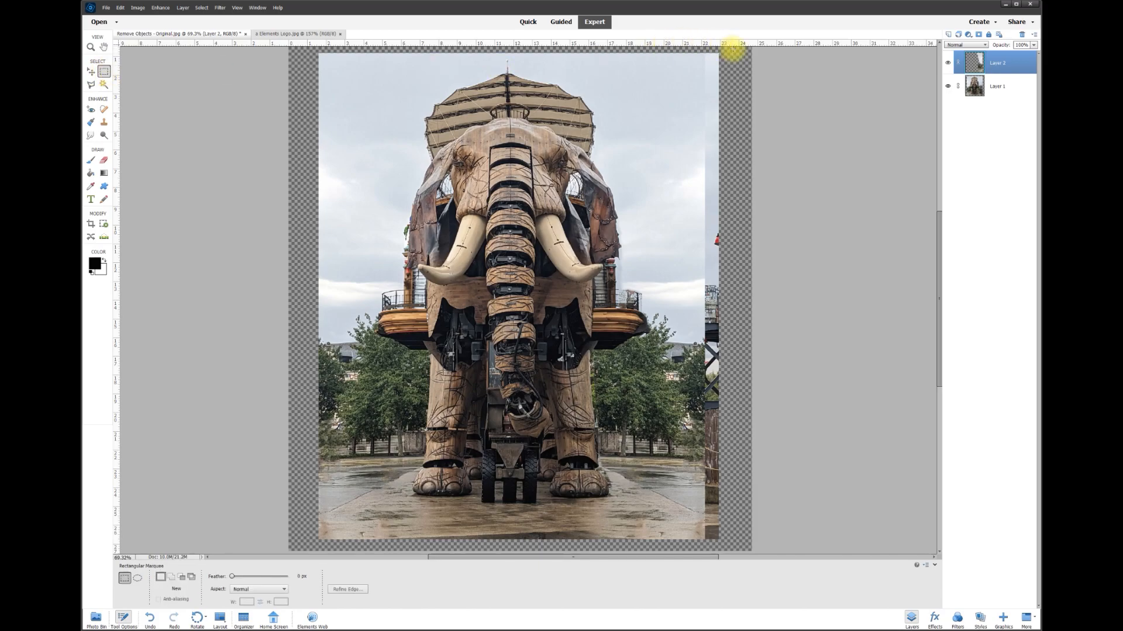
pyautogui.moveTo(738, 52); pyautogui.dragTo(704, 545)
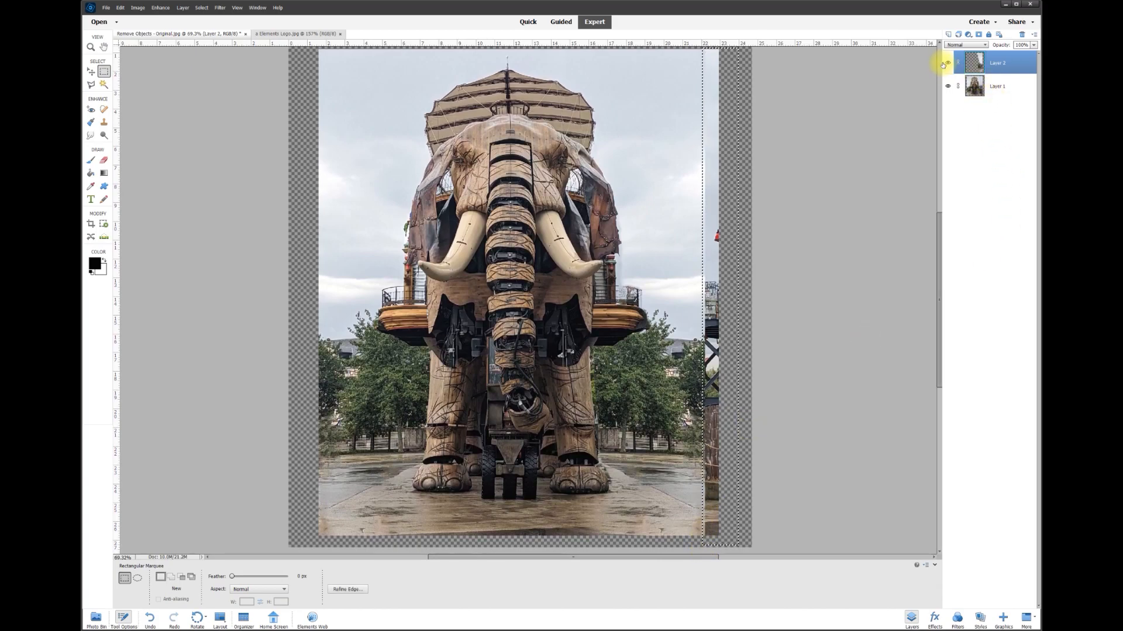
pyautogui.click(948, 86)
pyautogui.click(947, 86)
pyautogui.click(948, 86)
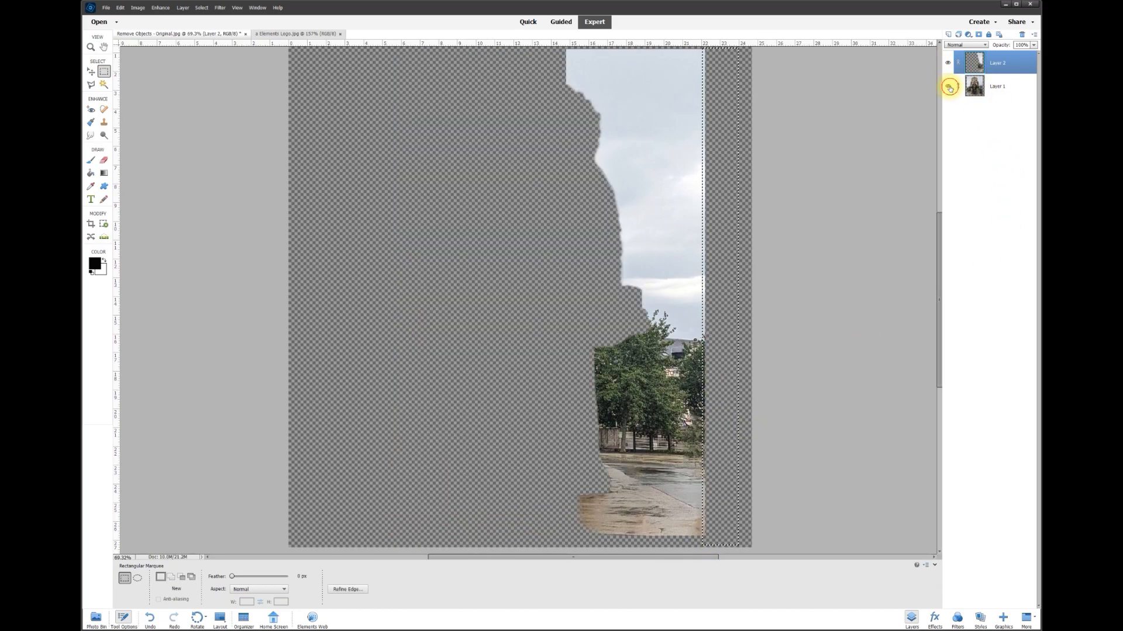
pyautogui.click(948, 86)
pyautogui.click(1002, 89)
pyautogui.press('Delete')
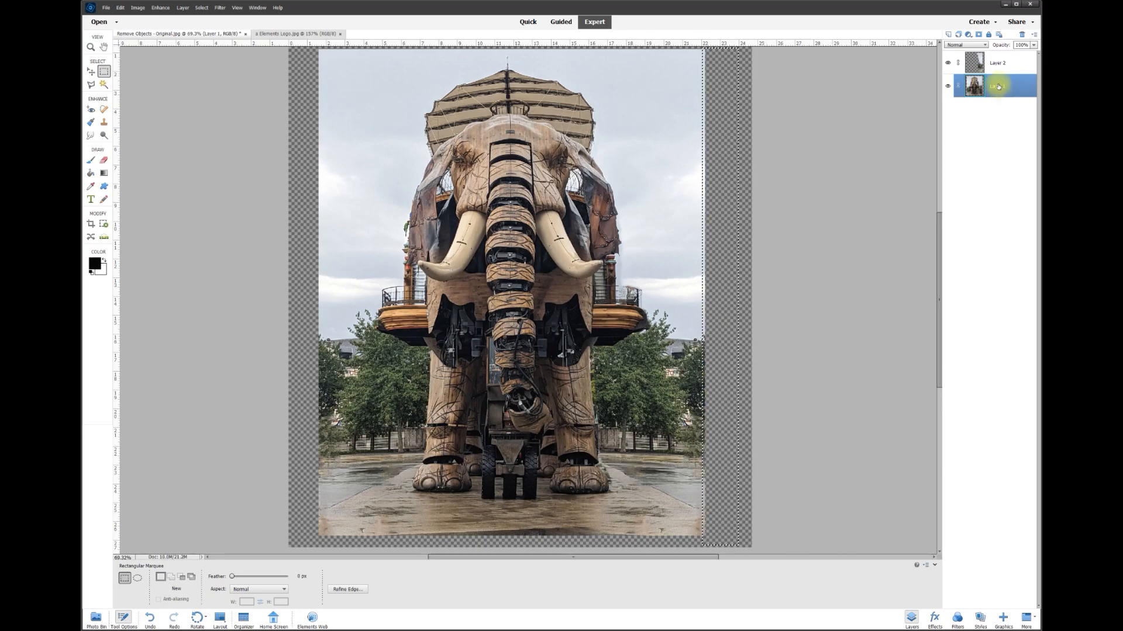
pyautogui.hotkey('ctrl', 'd')
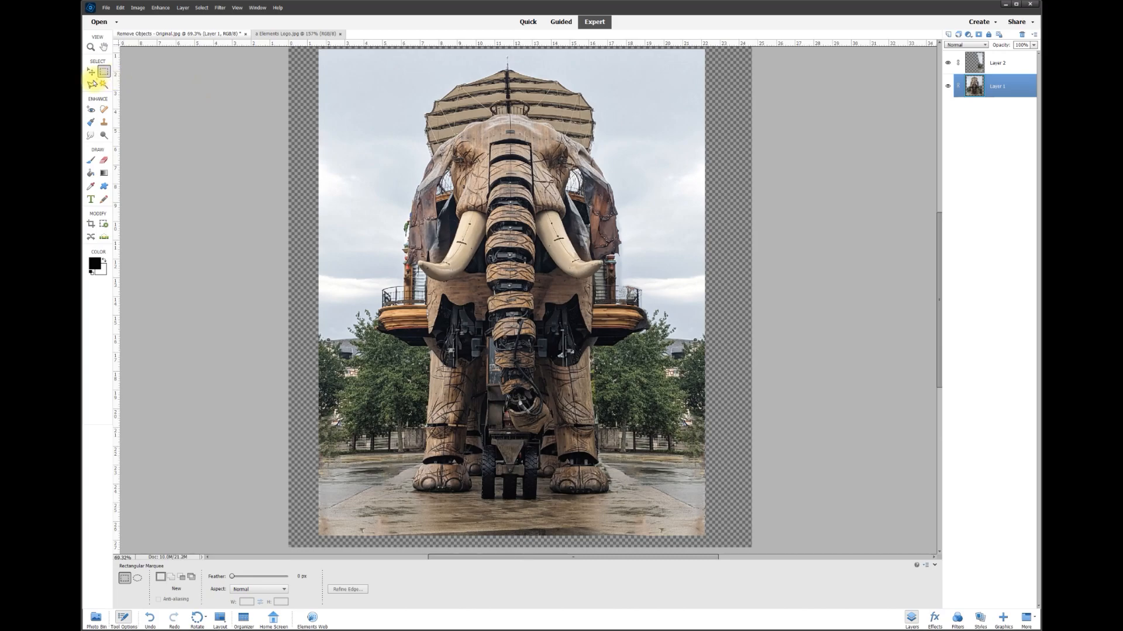
# Step: Start a Polygonal Lasso outline on Layer 1 from the top of the vehicle's cab window down the upper trunk's edge
pyautogui.click(91, 72)
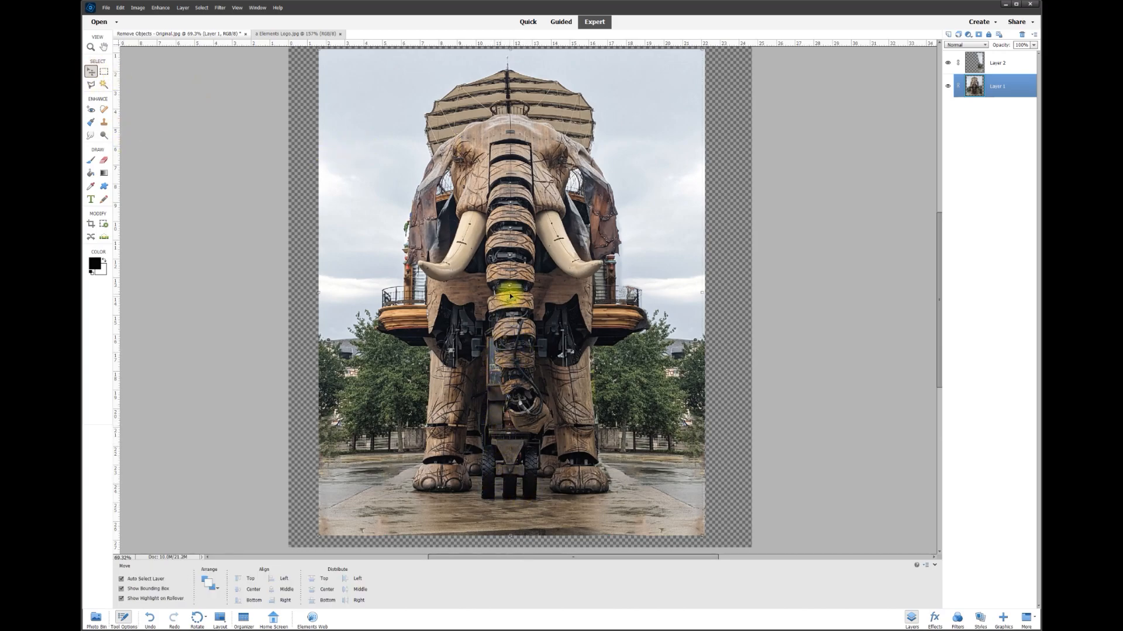
pyautogui.scroll(3, 519, 420)
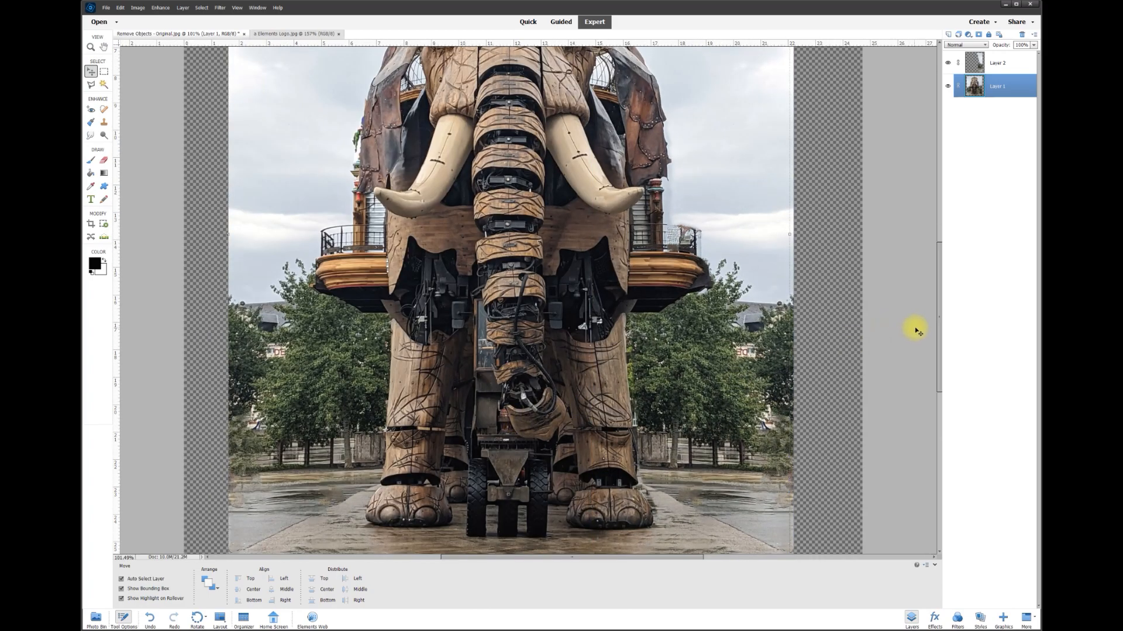
pyautogui.moveTo(940, 335); pyautogui.dragTo(937, 363)
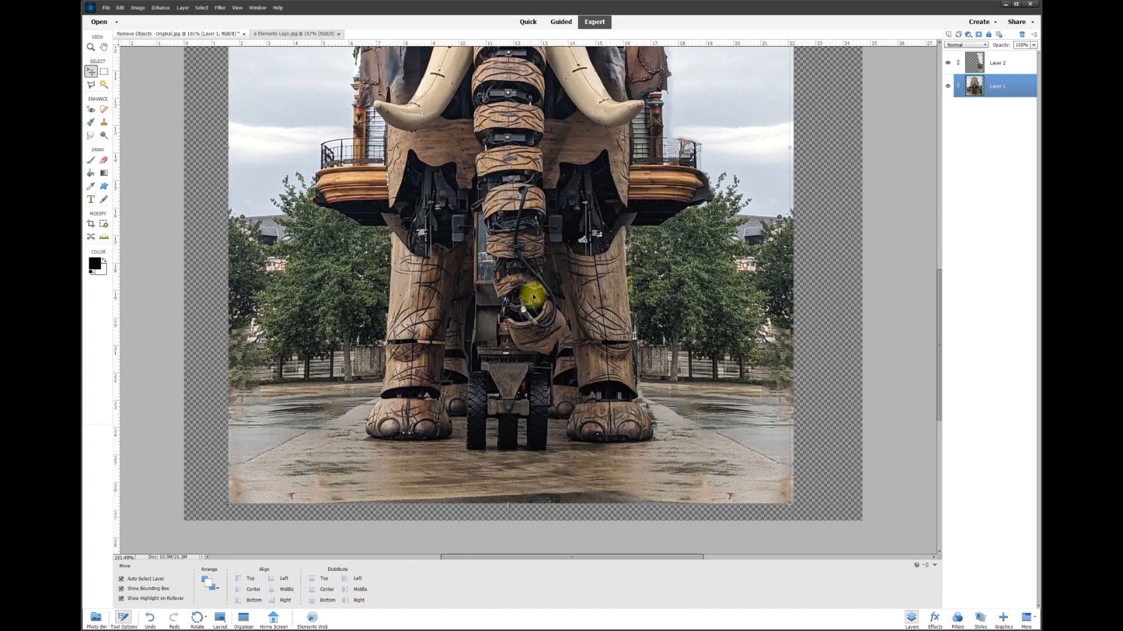
pyautogui.scroll(1, 497, 203)
pyautogui.scroll(1, 497, 203)
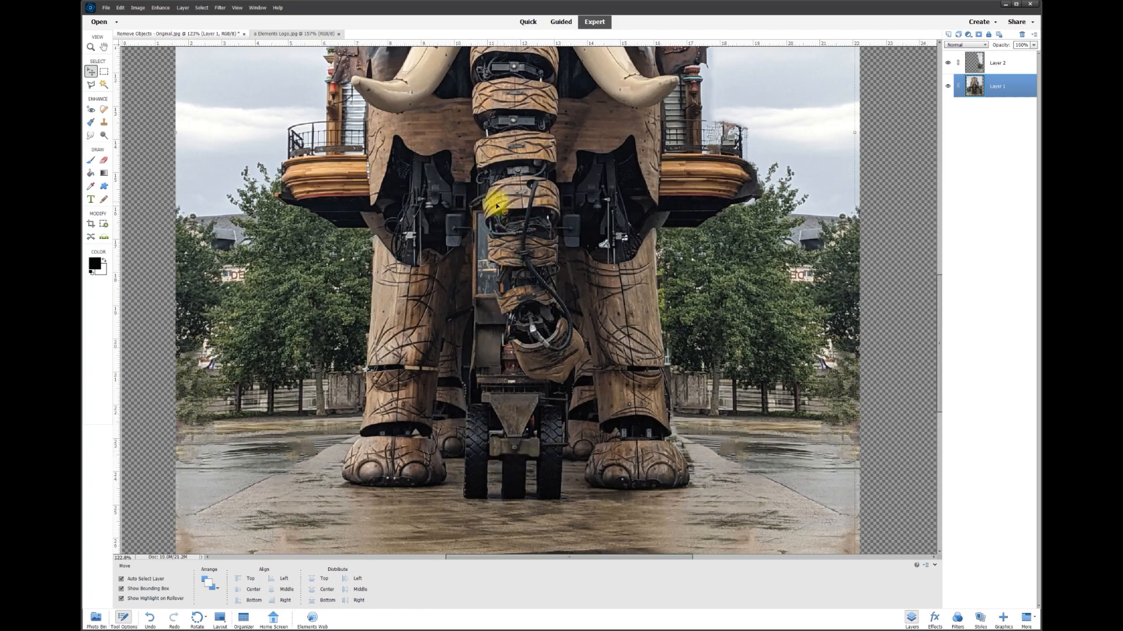
pyautogui.click(91, 88)
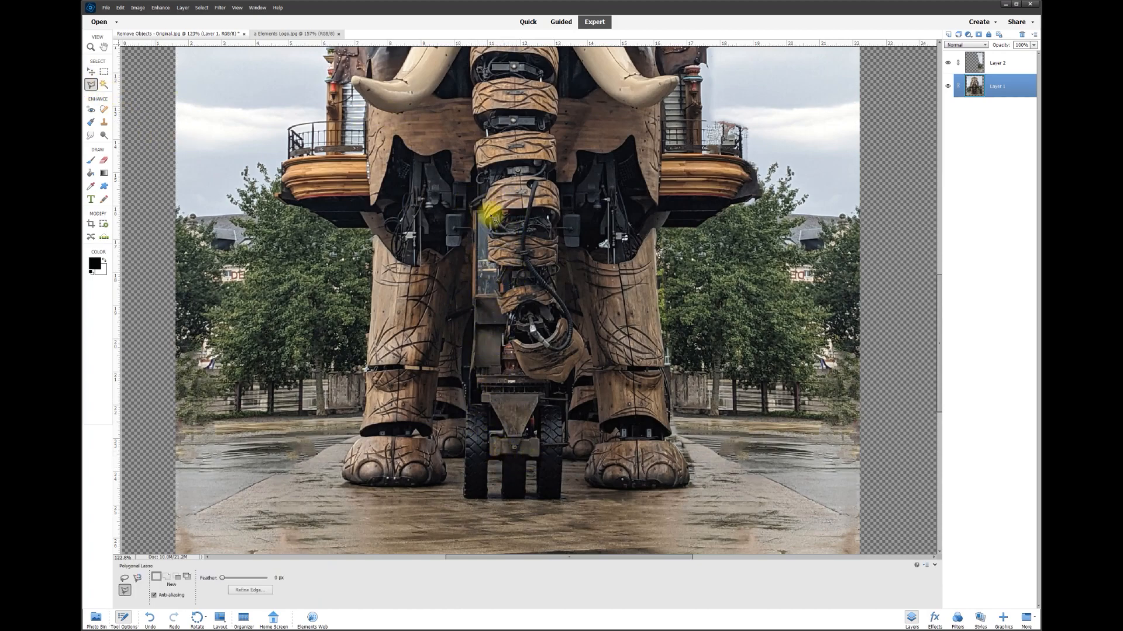
pyautogui.scroll(1, 469, 285)
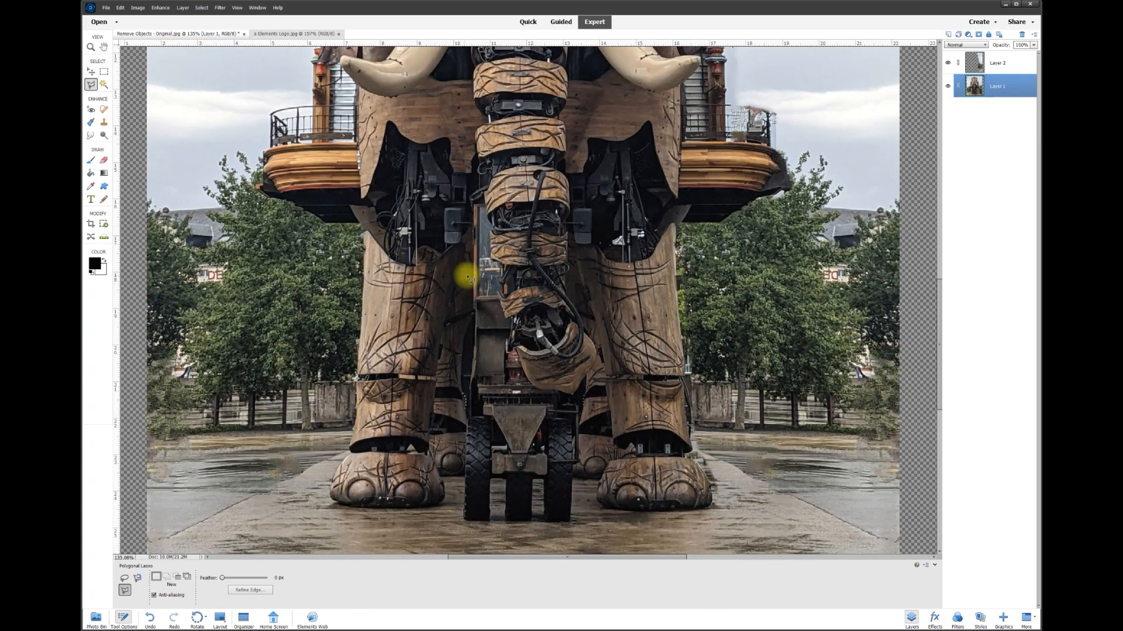
pyautogui.scroll(6, 476, 187)
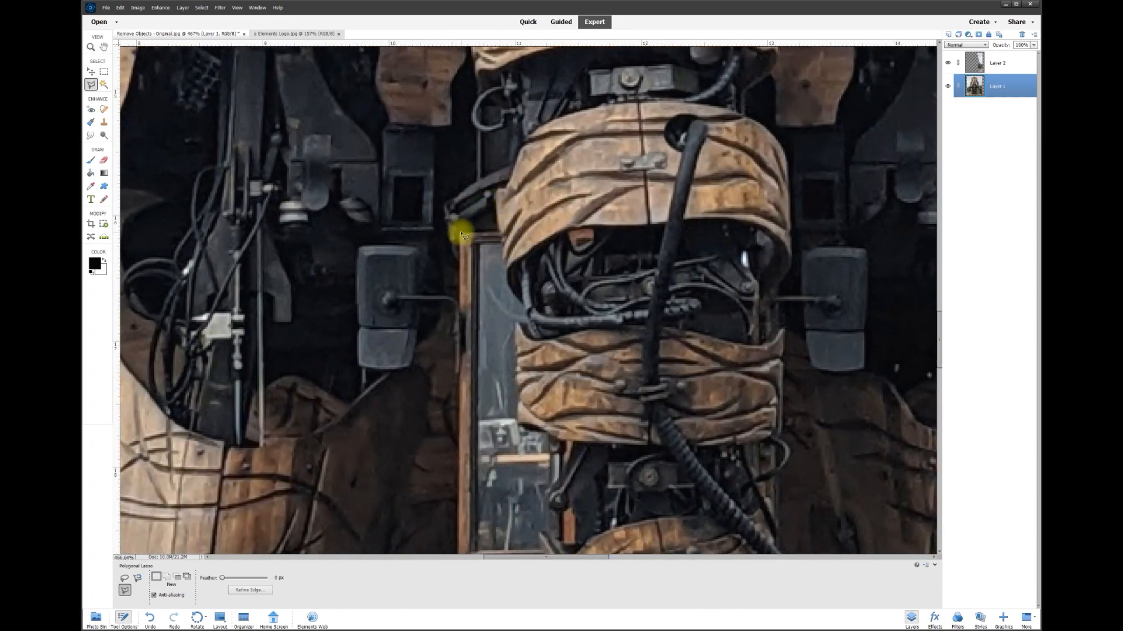
pyautogui.click(501, 234)
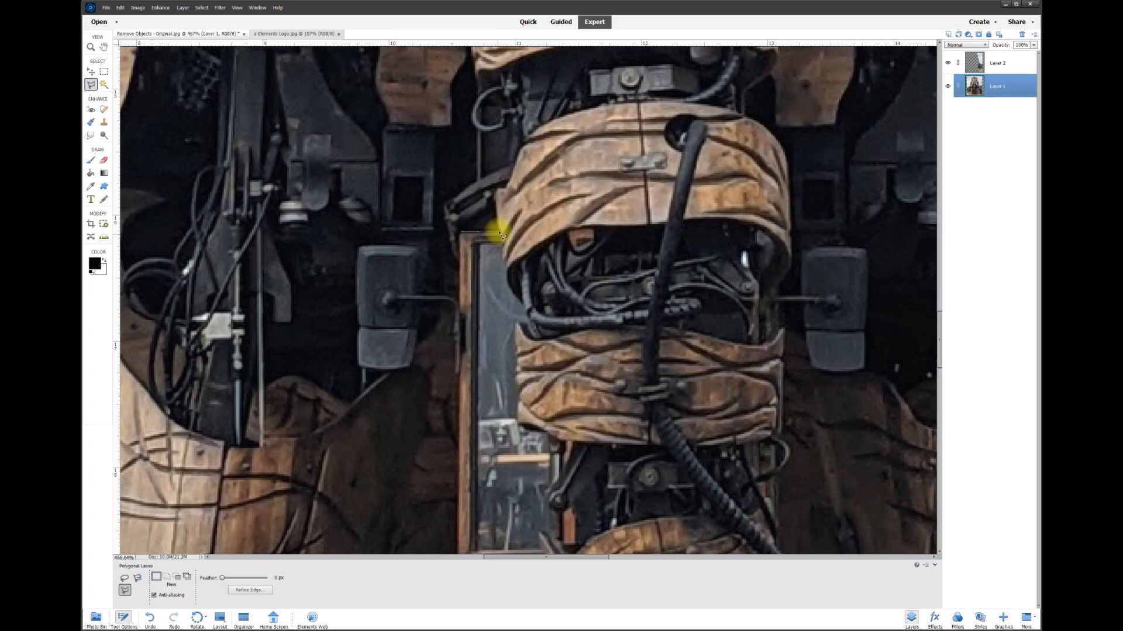
pyautogui.click(508, 286)
pyautogui.click(527, 321)
pyautogui.click(517, 327)
pyautogui.click(518, 364)
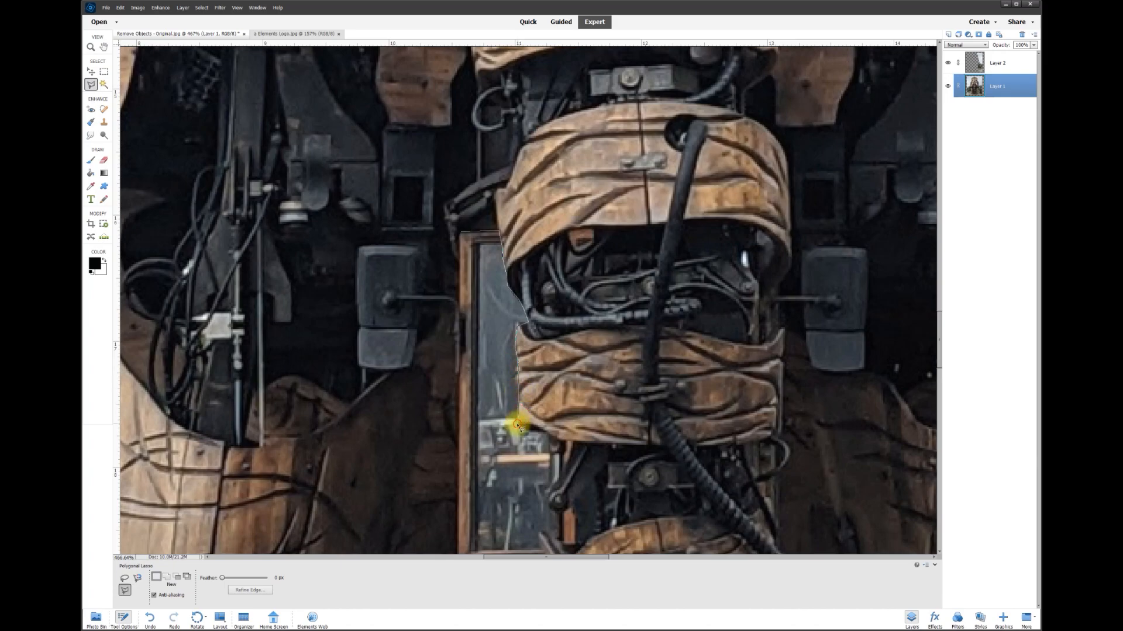
pyautogui.click(547, 436)
# Step: Continue the lasso outline down the lower trunk segments' edge beside the cab window and the panel beneath it
pyautogui.scroll(-7, 547, 436)
pyautogui.click(546, 138)
pyautogui.click(557, 182)
pyautogui.click(540, 177)
pyautogui.click(550, 203)
pyautogui.click(568, 273)
pyautogui.click(589, 271)
pyautogui.click(588, 309)
pyautogui.click(585, 367)
pyautogui.click(601, 373)
# Step: Trace the lasso outline beneath the trunk tip and around the vehicle and its side mirror, closing the selection beside the cab window
pyautogui.scroll(-4, 636, 466)
pyautogui.click(790, 327)
pyautogui.click(816, 306)
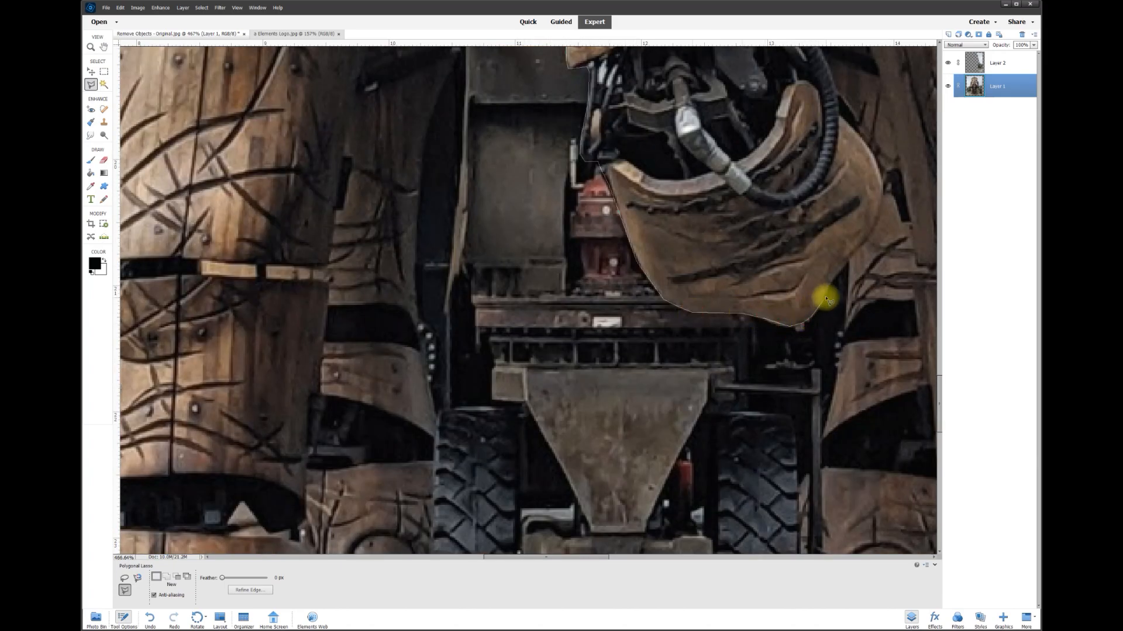
pyautogui.click(471, 297)
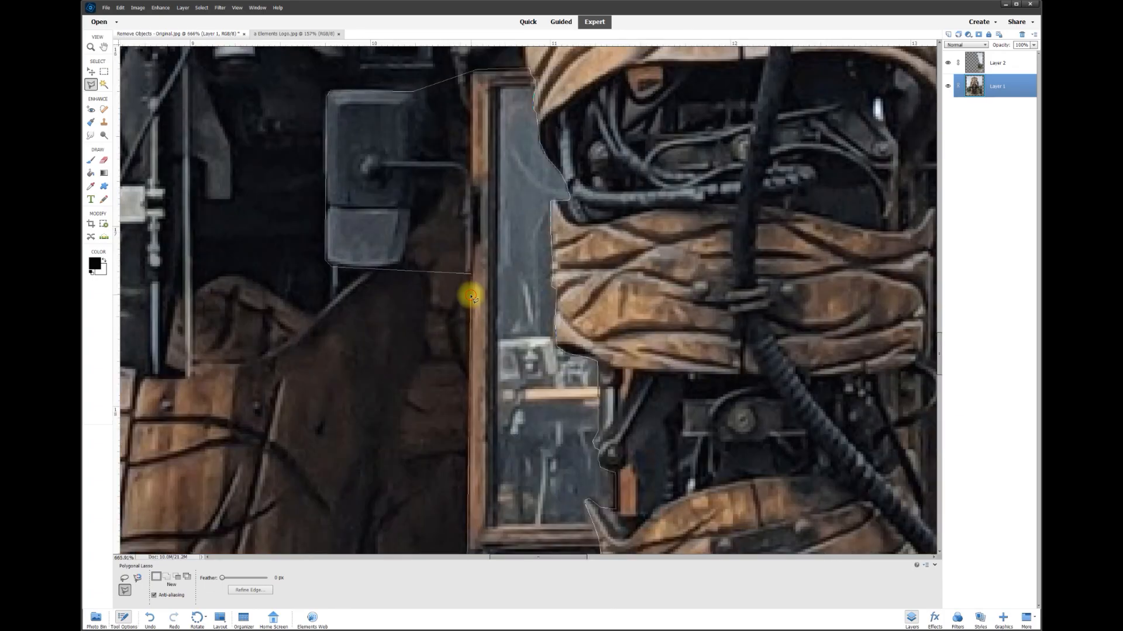
pyautogui.doubleClick(471, 297)
pyautogui.scroll(-8, 467, 299)
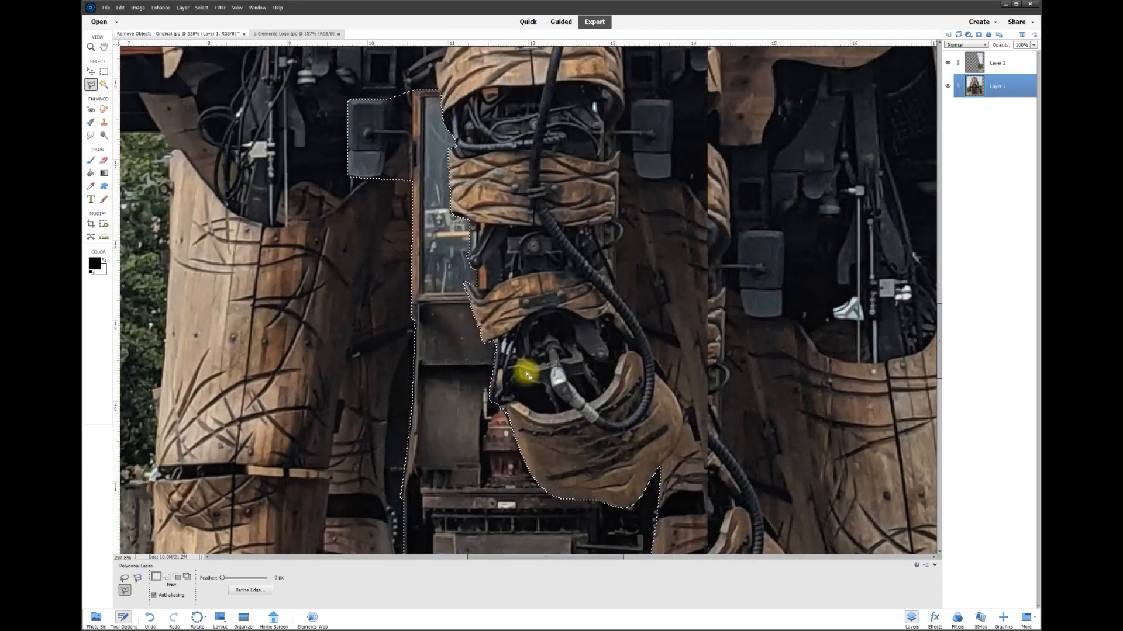
# Step: Delete the selected vehicle area from Layer 1 and clear the selection
pyautogui.scroll(-5, 515, 366)
pyautogui.scroll(5, 504, 359)
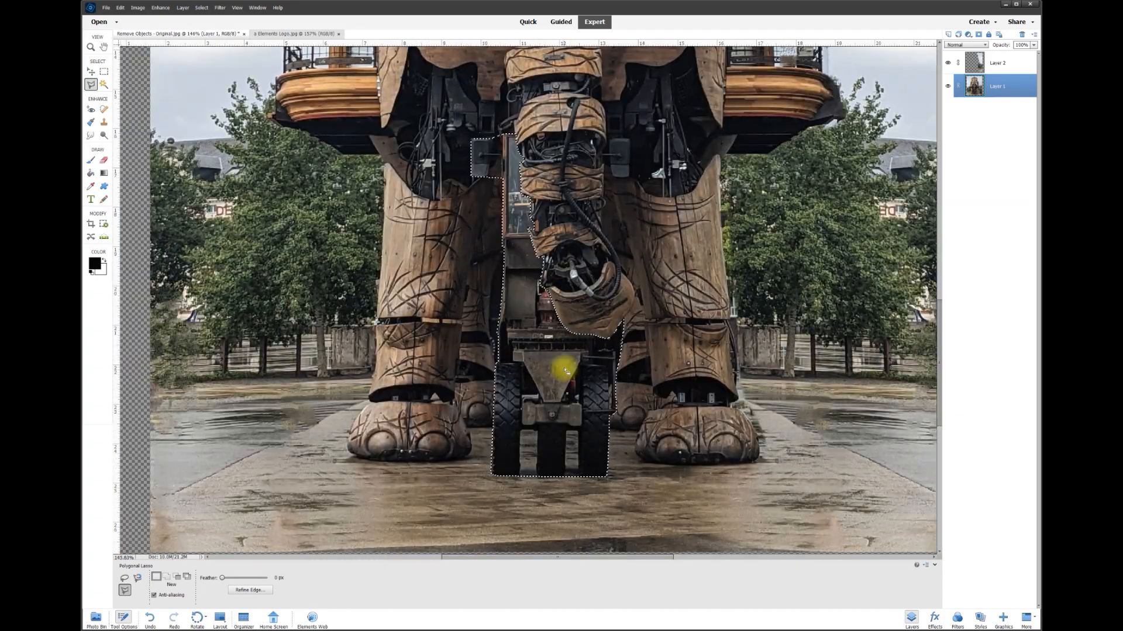
pyautogui.press('Delete')
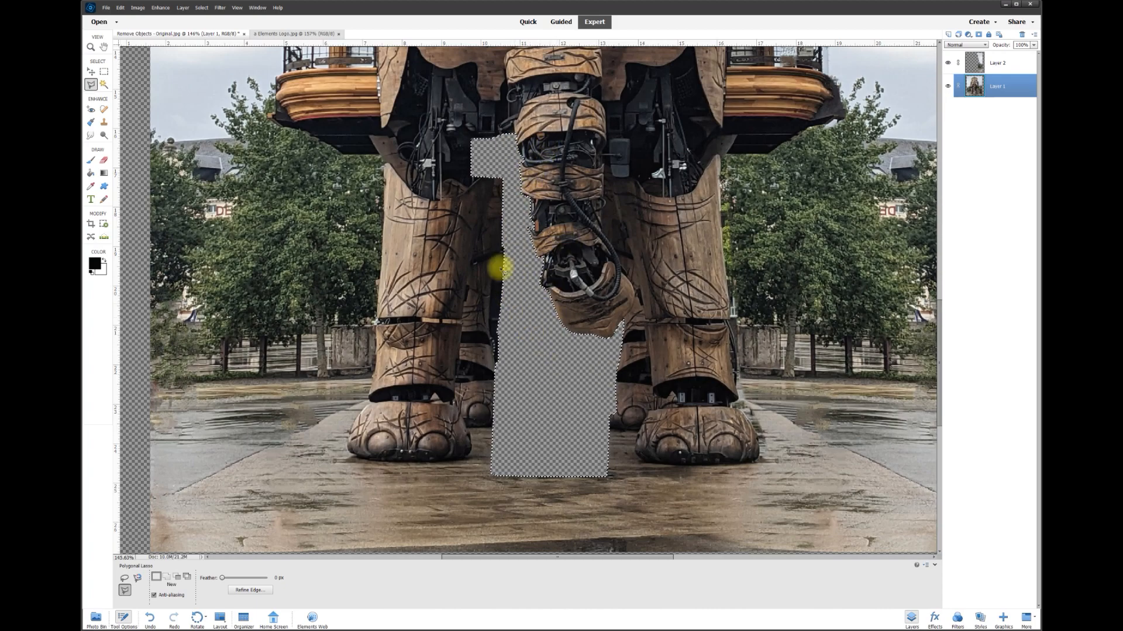
pyautogui.hotkey('ctrl', 'd')
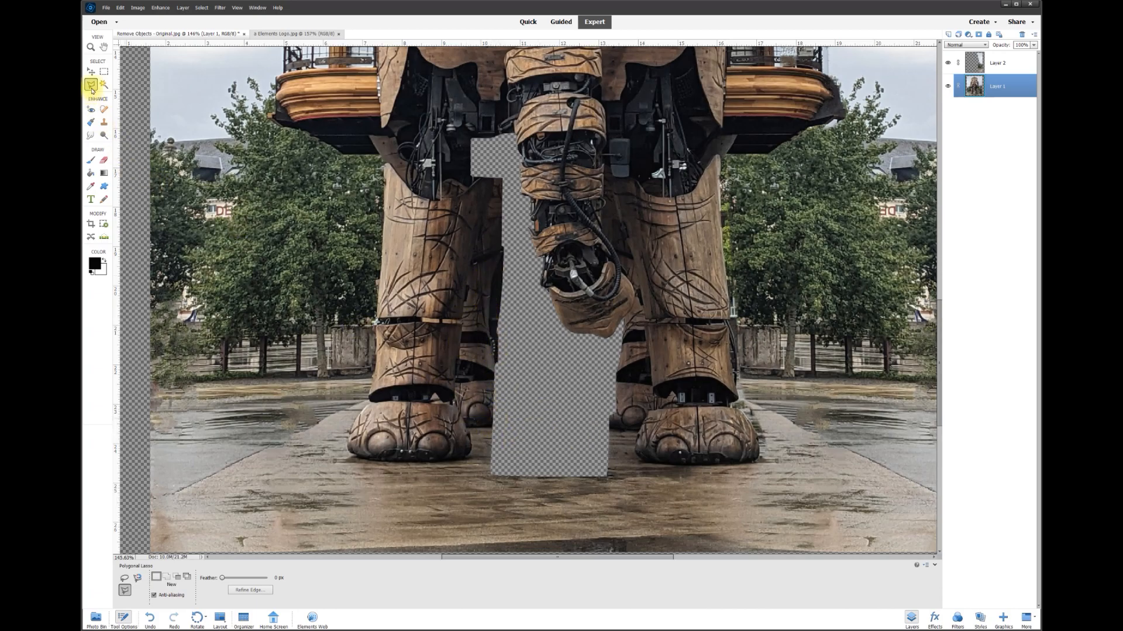
# Step: Outline the inner half of the elephant's front foot beside the gap with the Polygonal Lasso and copy it to a new layer
pyautogui.scroll(3, 540, 547)
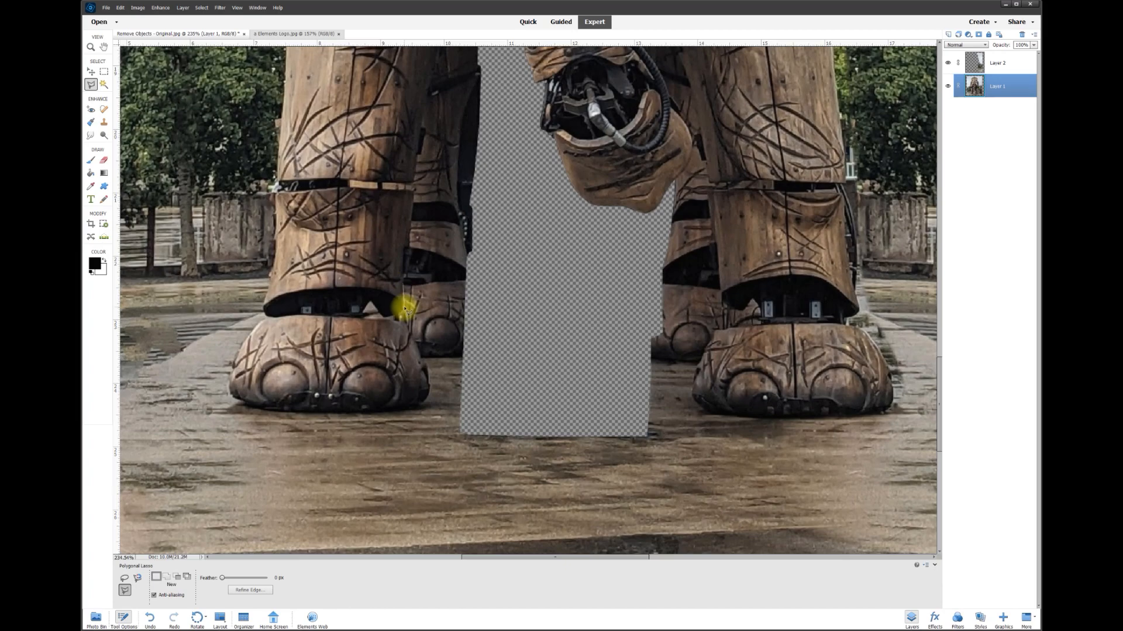
pyautogui.click(412, 337)
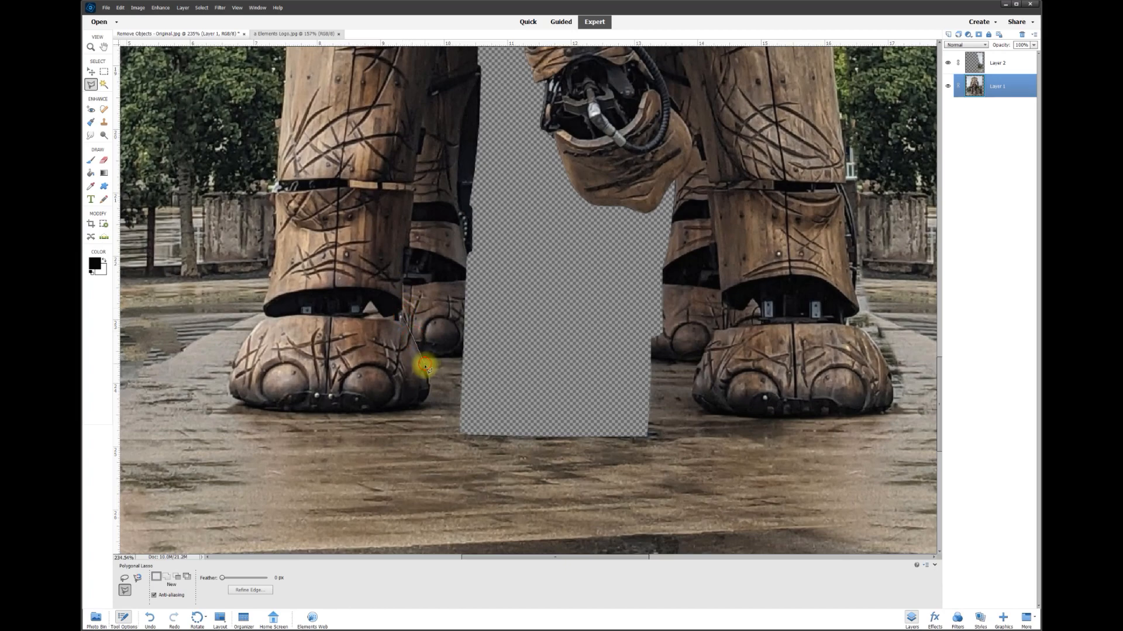
pyautogui.click(427, 403)
pyautogui.click(414, 421)
pyautogui.click(361, 428)
pyautogui.click(362, 289)
pyautogui.click(370, 278)
pyautogui.click(403, 283)
pyautogui.rightClick(396, 353)
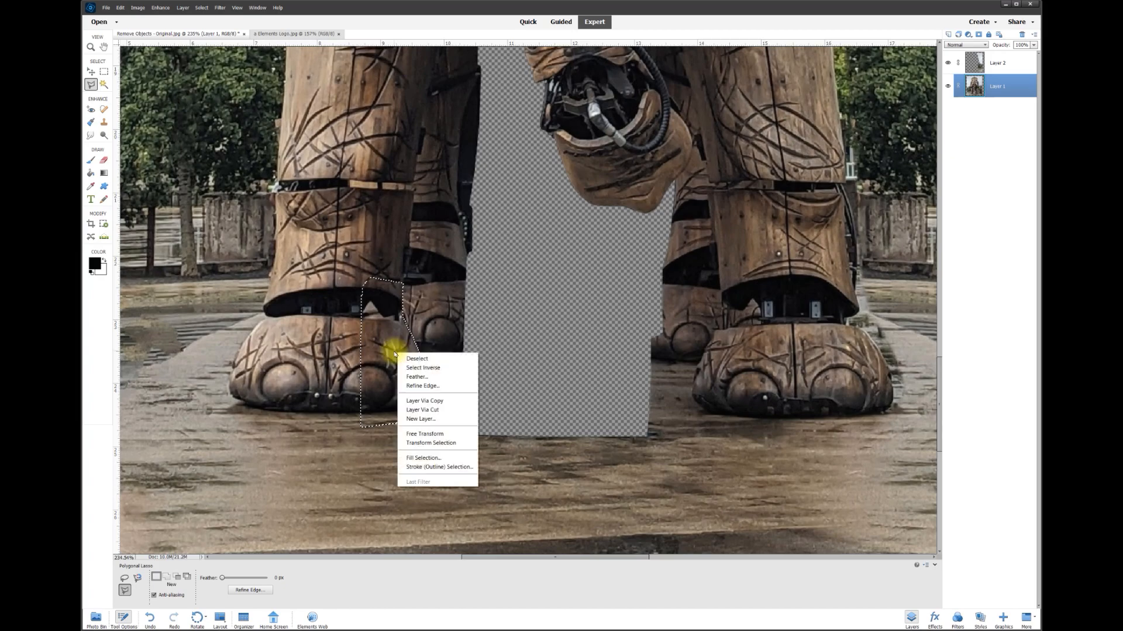
pyautogui.click(425, 402)
# Step: Move the foot copy onto the cut-off rear foot behind it, aligning it at 50% opacity and restoring the layer to 100%
pyautogui.click(91, 71)
pyautogui.moveTo(408, 358); pyautogui.dragTo(466, 301)
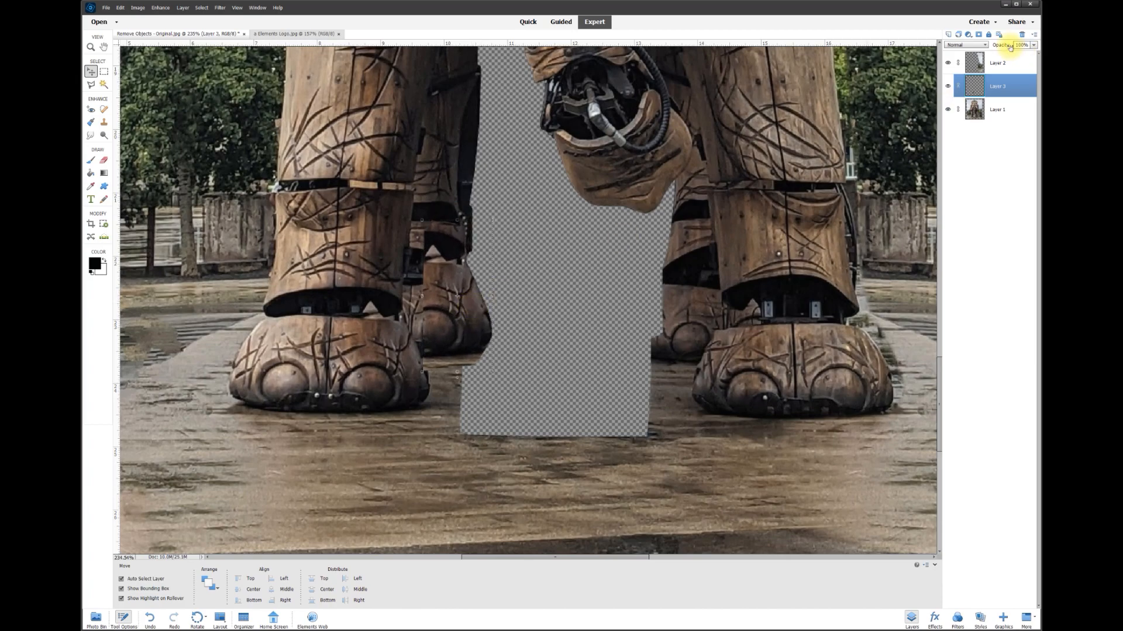
pyautogui.write('50')
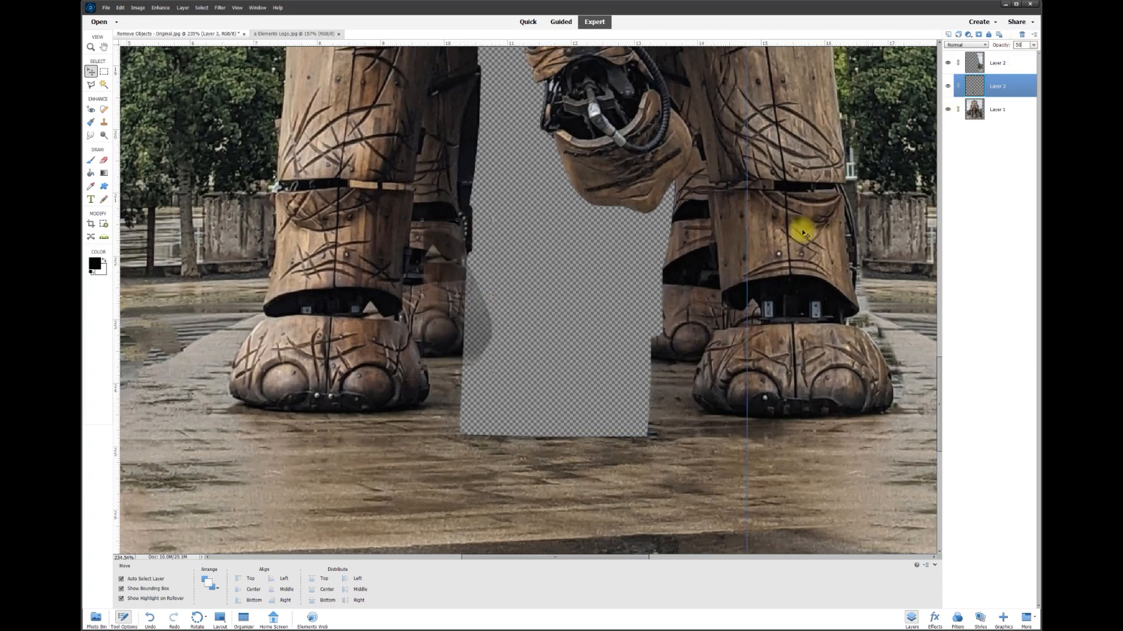
pyautogui.moveTo(493, 221); pyautogui.dragTo(504, 251)
pyautogui.press('Return')
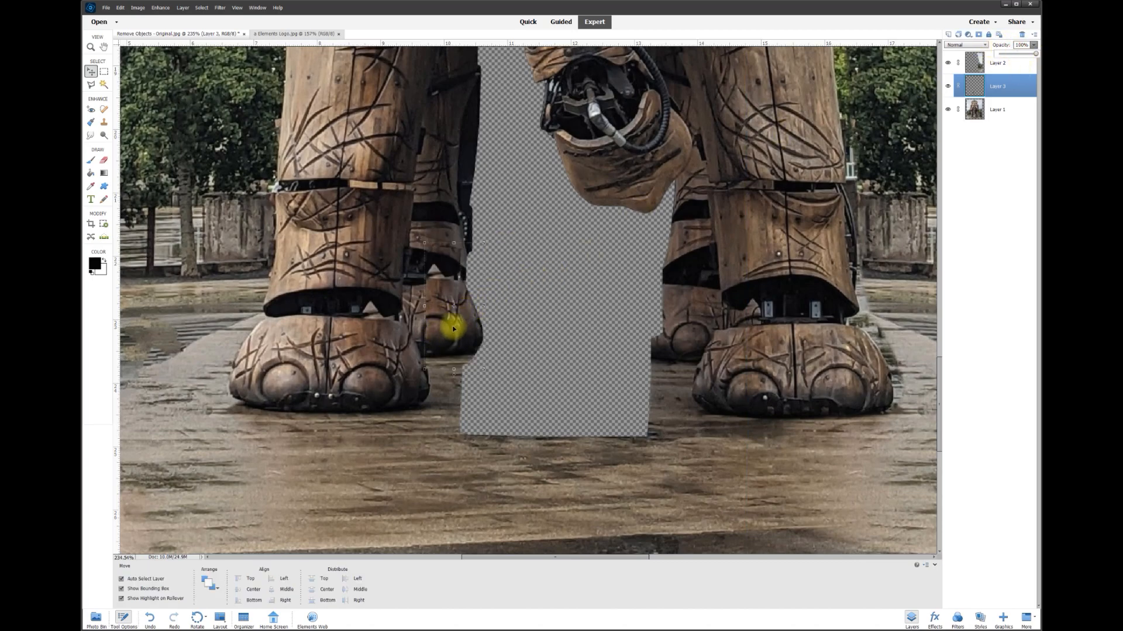
# Step: Duplicate the foot piece, flip the duplicate horizontally and place it over the rear foot on the gap's opposite side
pyautogui.moveTo(462, 330); pyautogui.dragTo(622, 332)
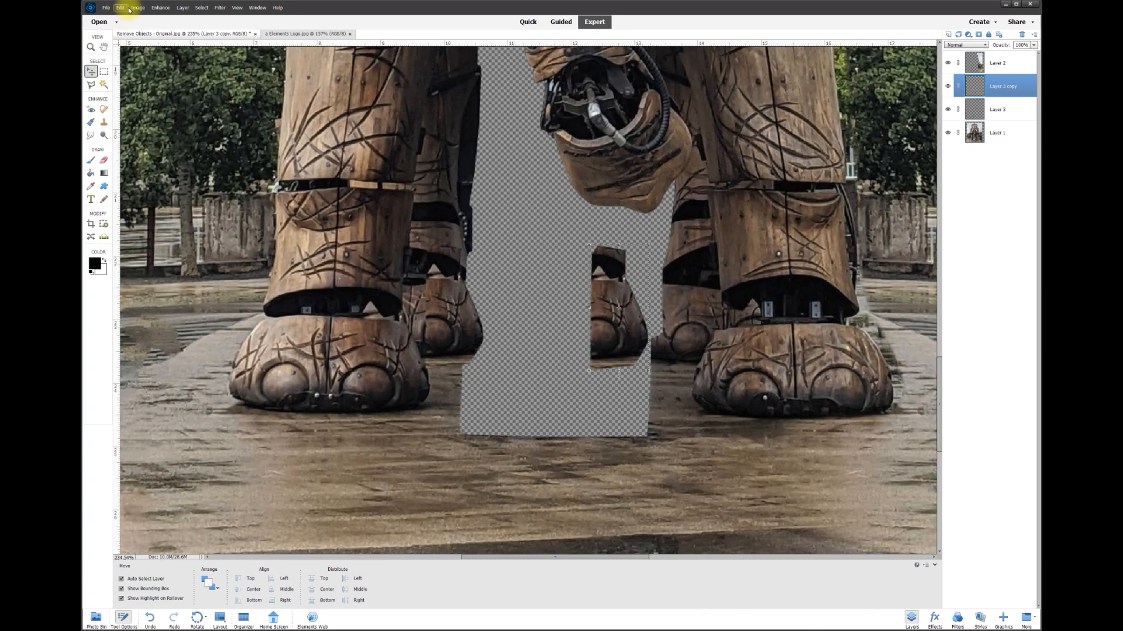
pyautogui.click(133, 8)
pyautogui.moveTo(146, 17)
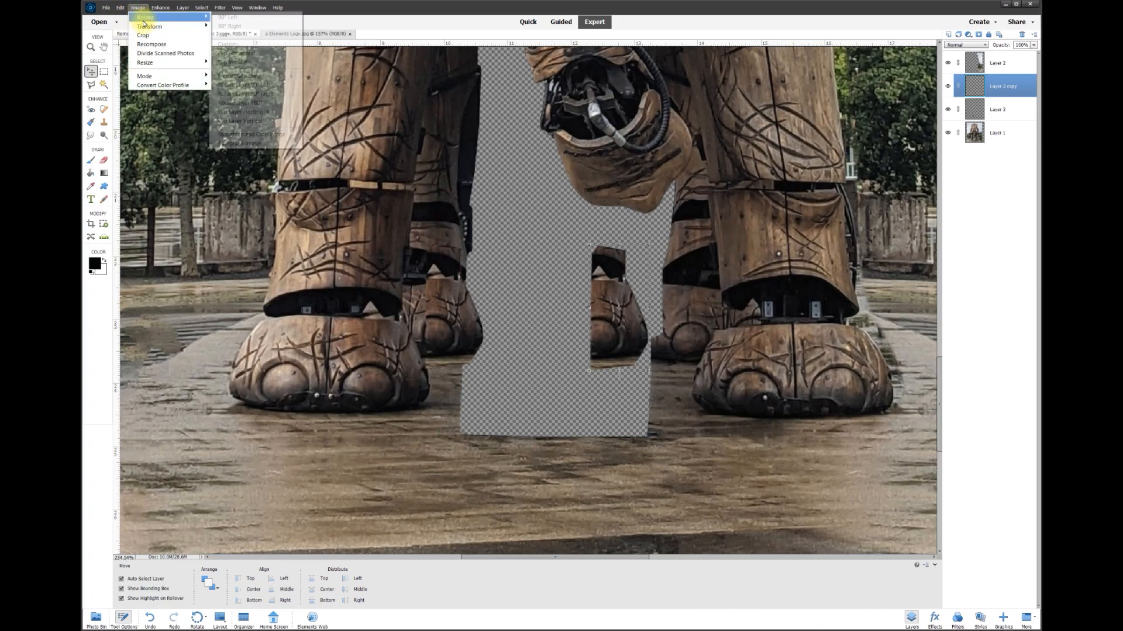
pyautogui.click(260, 113)
pyautogui.moveTo(617, 326); pyautogui.dragTo(670, 346)
# Step: Align the flipped foot piece with the rear foot at 50% opacity, then restore full opacity and deselect the layer
pyautogui.click(1027, 44)
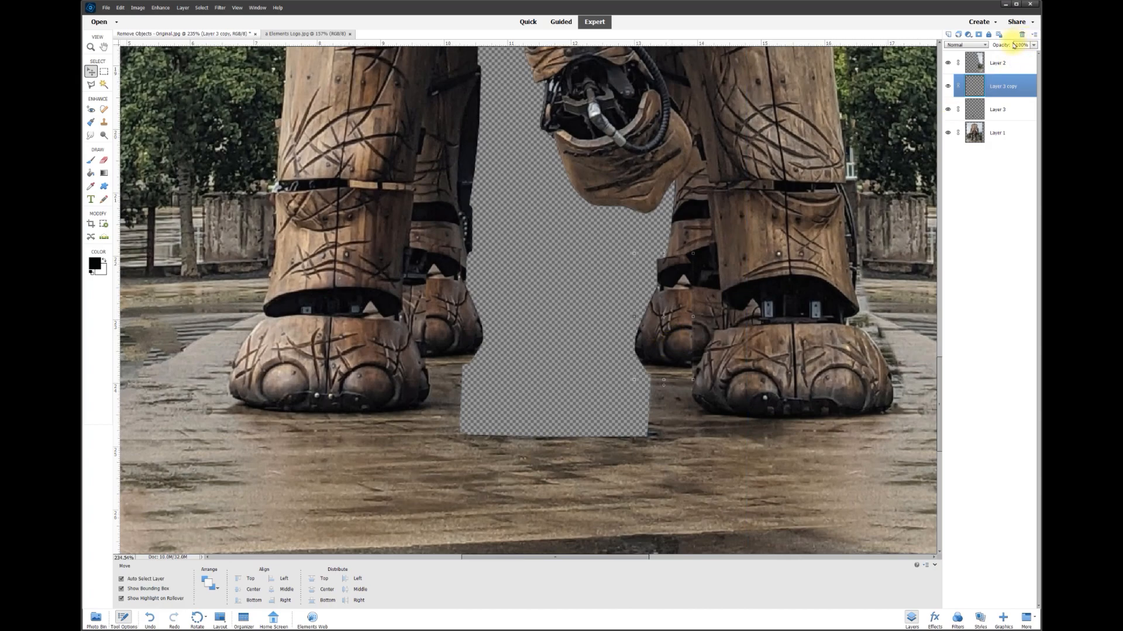
pyautogui.write('50')
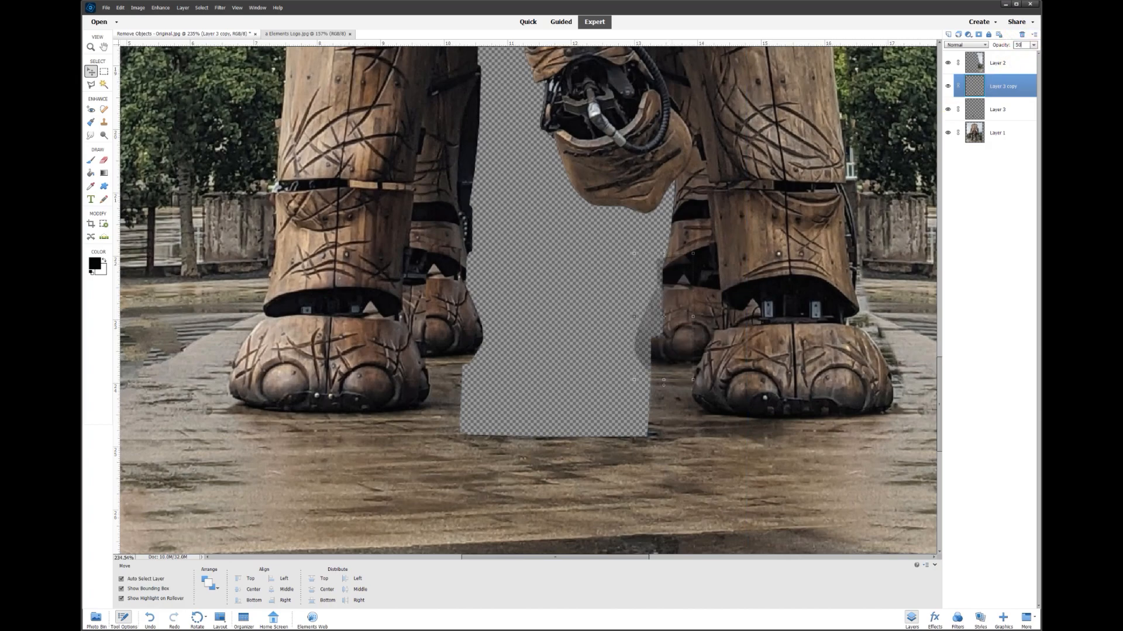
pyautogui.moveTo(672, 335)
pyautogui.mouseDown()
pyautogui.moveTo(662, 338)
pyautogui.moveTo(676, 337)
pyautogui.mouseUp()
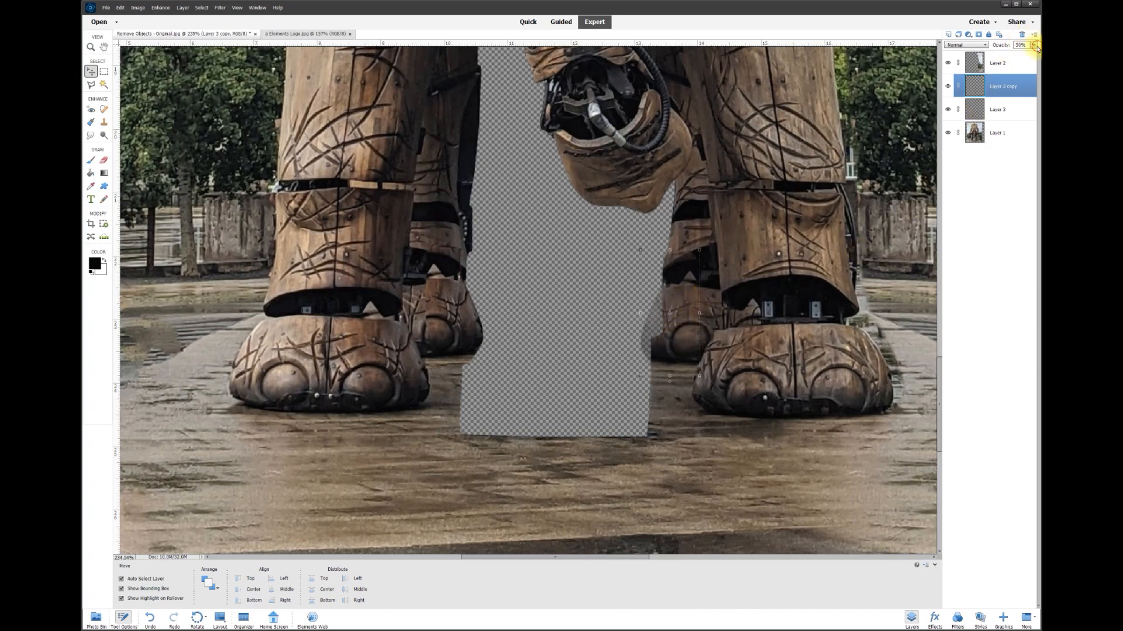
pyautogui.click(555, 440)
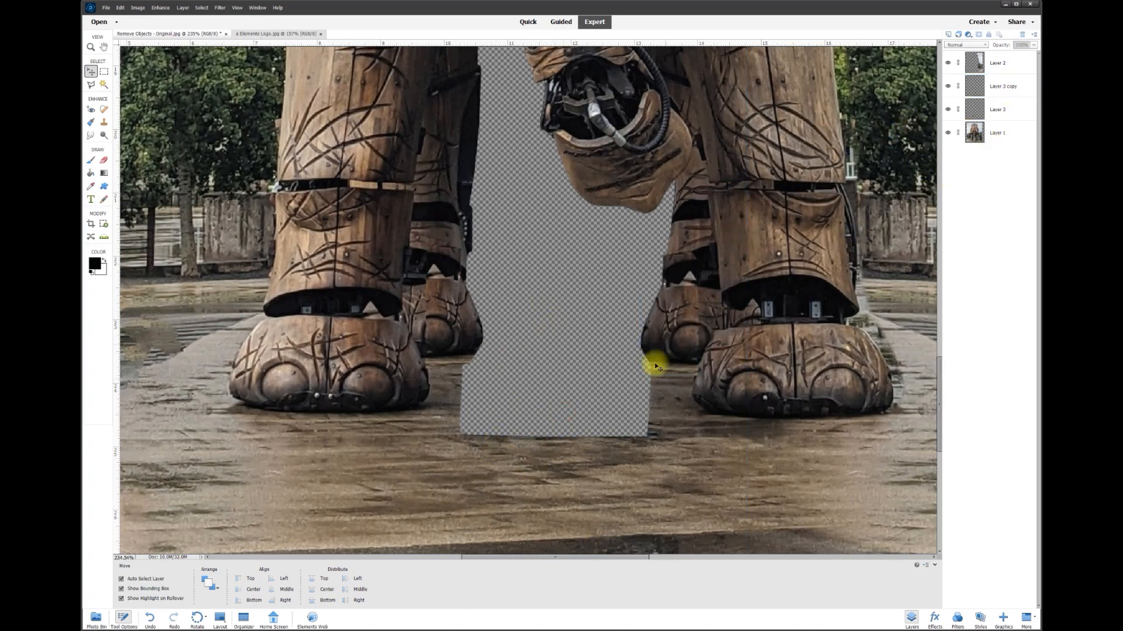
# Step: Create a new empty layer and place it beneath Layer 1 in the layer stack
pyautogui.click(1001, 133)
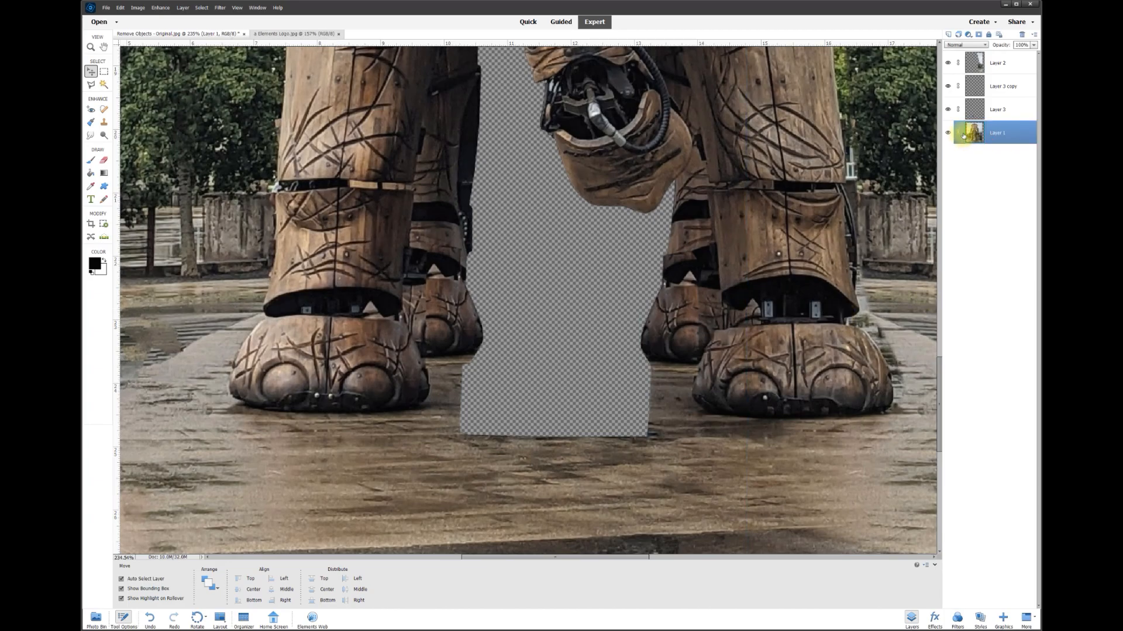
pyautogui.click(943, 133)
pyautogui.click(945, 133)
pyautogui.click(948, 34)
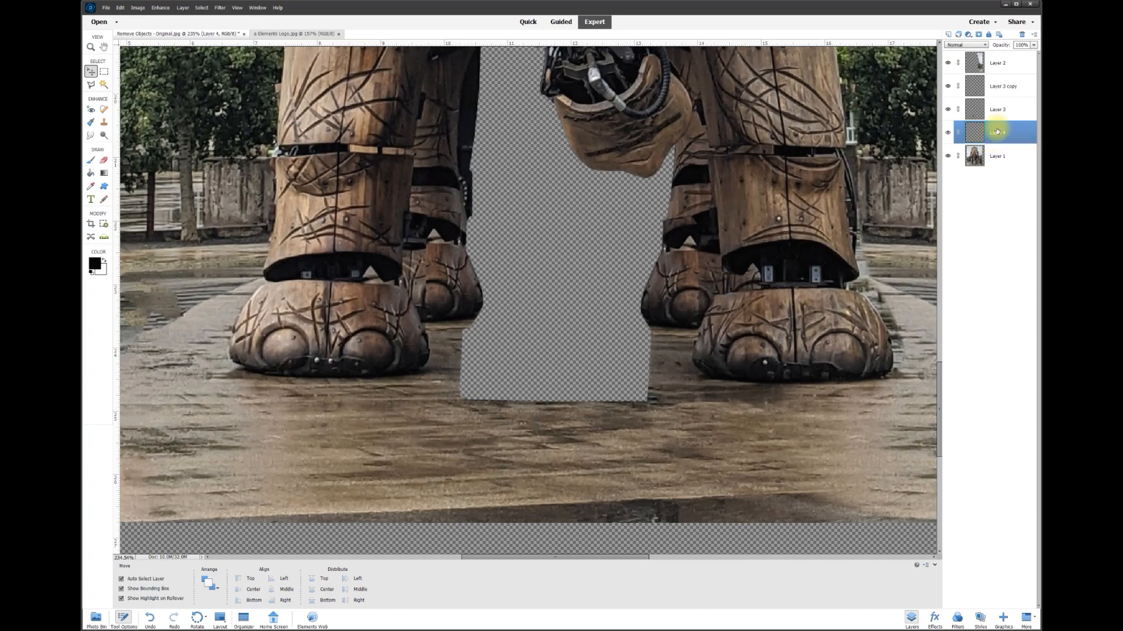
pyautogui.moveTo(992, 134); pyautogui.dragTo(1000, 176)
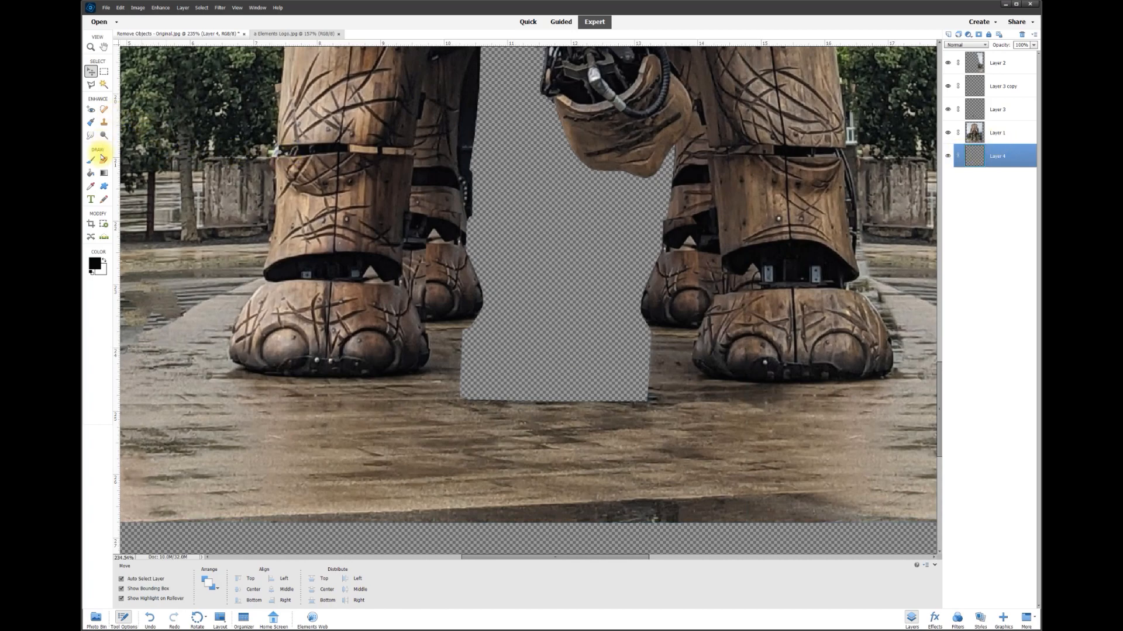
# Step: Fill the gap's lower part between the feet on Layer 4 with wet pavement using a 75 px Clone Stamp
pyautogui.click(104, 124)
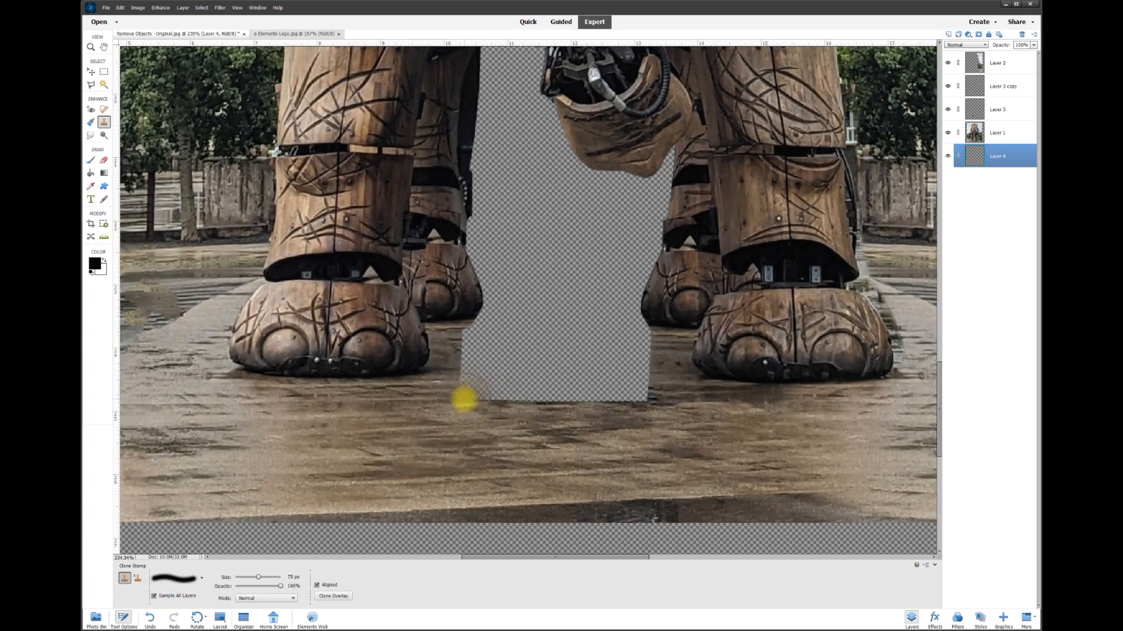
pyautogui.moveTo(464, 399)
pyautogui.mouseDown()
pyautogui.moveTo(616, 394)
pyautogui.moveTo(502, 391)
pyautogui.moveTo(481, 371)
pyautogui.moveTo(641, 358)
pyautogui.moveTo(468, 351)
pyautogui.moveTo(463, 371)
pyautogui.moveTo(624, 349)
pyautogui.moveTo(466, 331)
pyautogui.mouseUp()
pyautogui.click(90, 72)
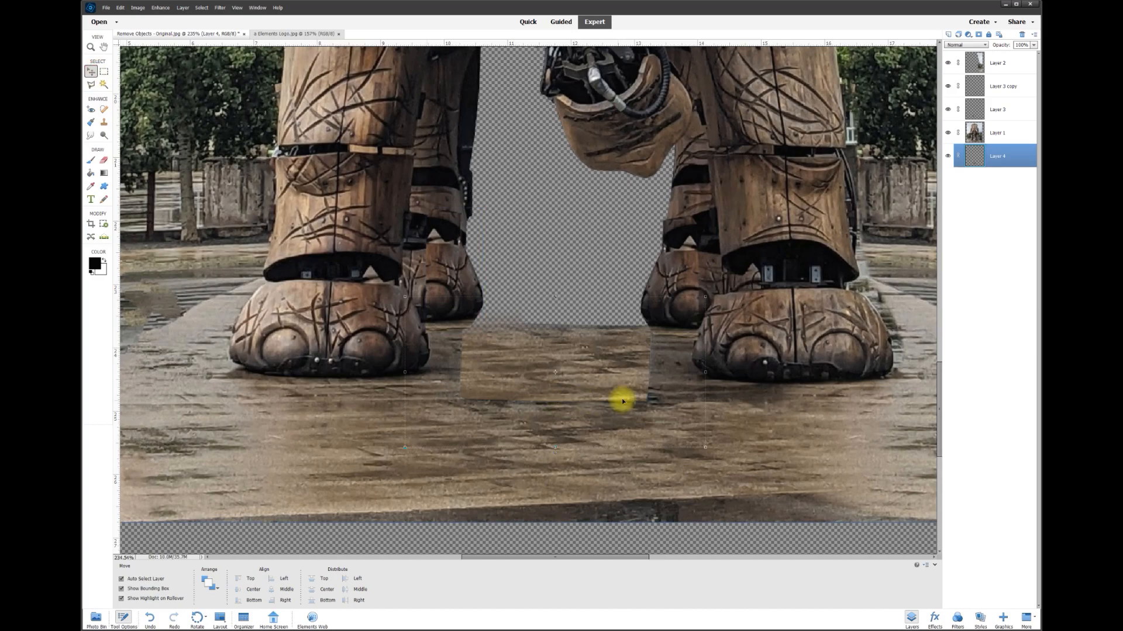
# Step: Duplicate the pavement patch on Layer 4, shift the copy upward in the gap and merge it back into Layer 4
pyautogui.rightClick(1001, 156)
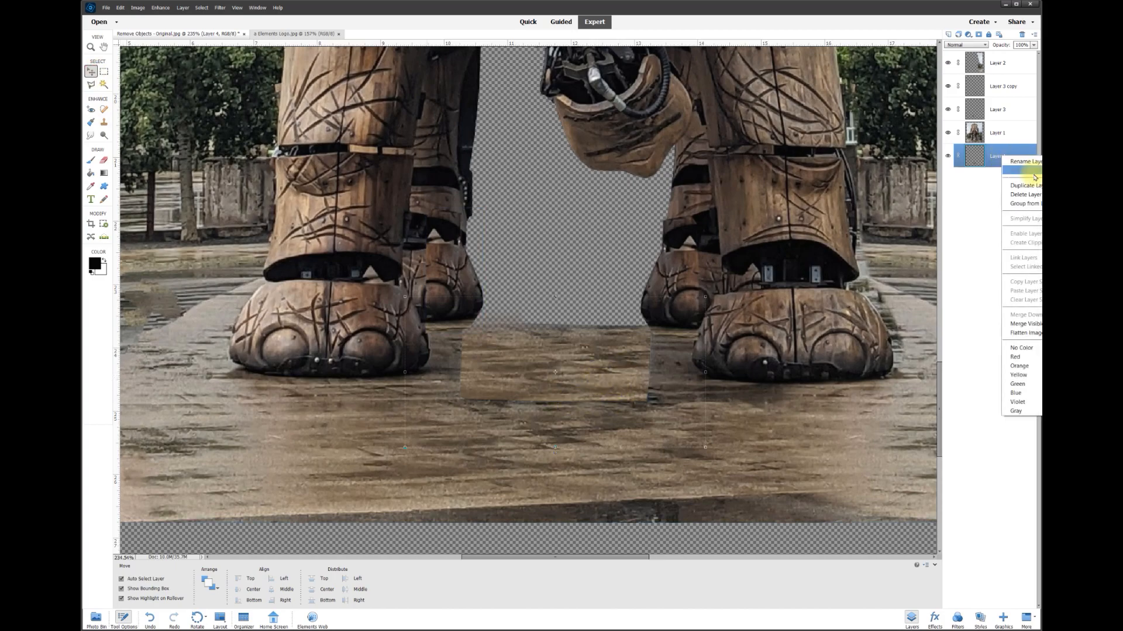
pyautogui.click(1030, 186)
pyautogui.click(611, 162)
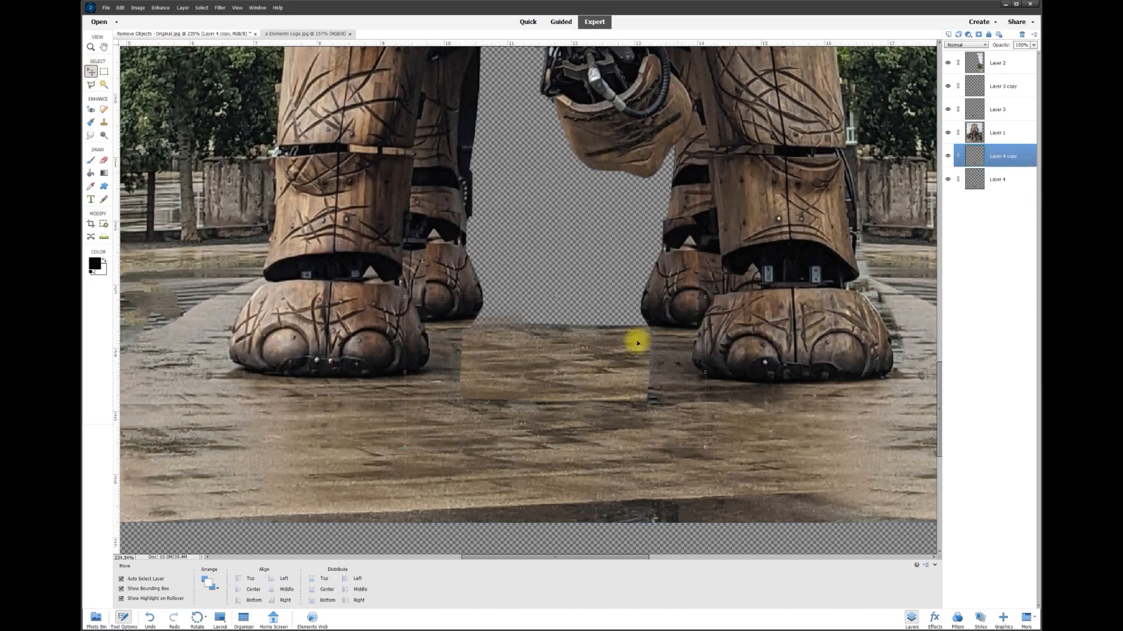
pyautogui.moveTo(595, 359); pyautogui.dragTo(589, 293)
pyautogui.scroll(-5, 699, 416)
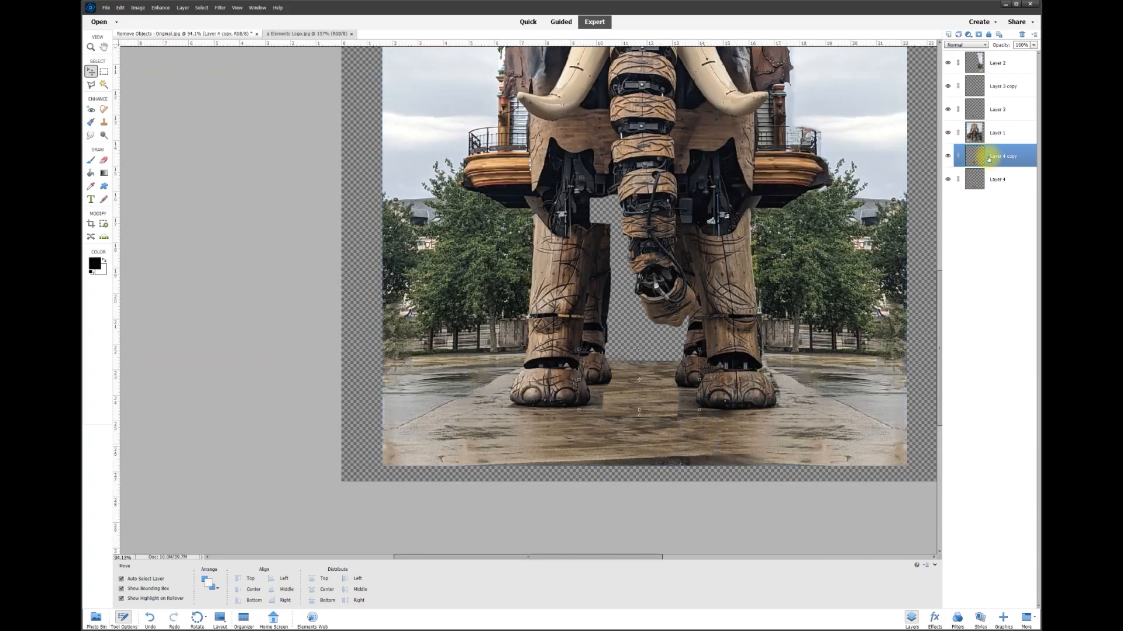
pyautogui.hotkey('ctrl', 'e')
pyautogui.scroll(2, 651, 451)
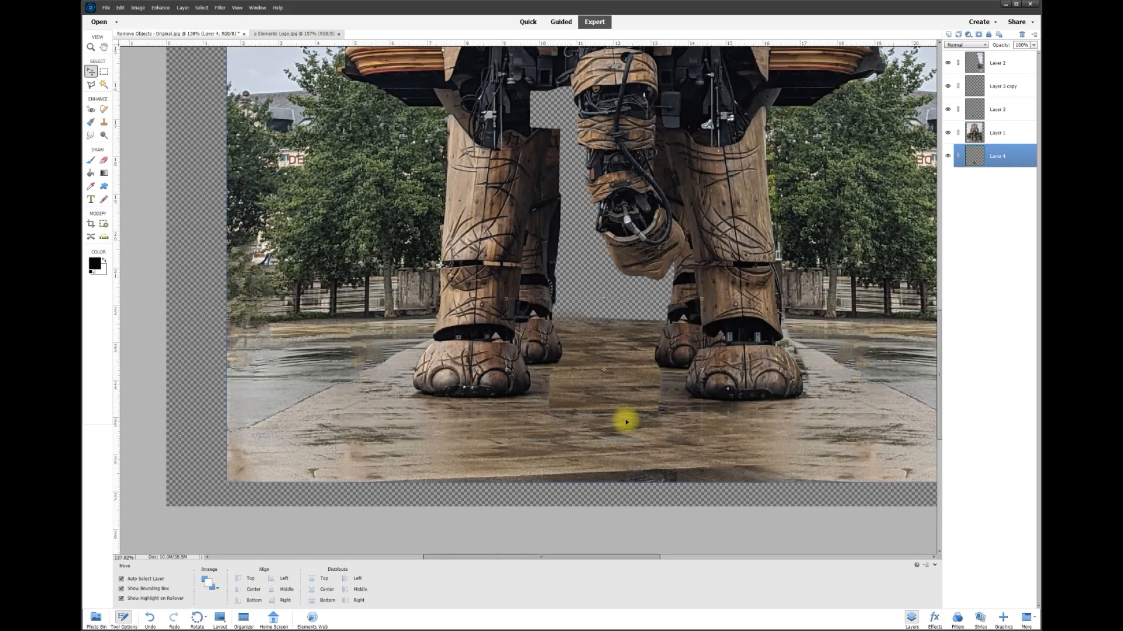
# Step: Erase Layer 1's hard edges around the pavement patch with a 55 px soft Eraser to blend the seams
pyautogui.click(997, 134)
pyautogui.click(103, 159)
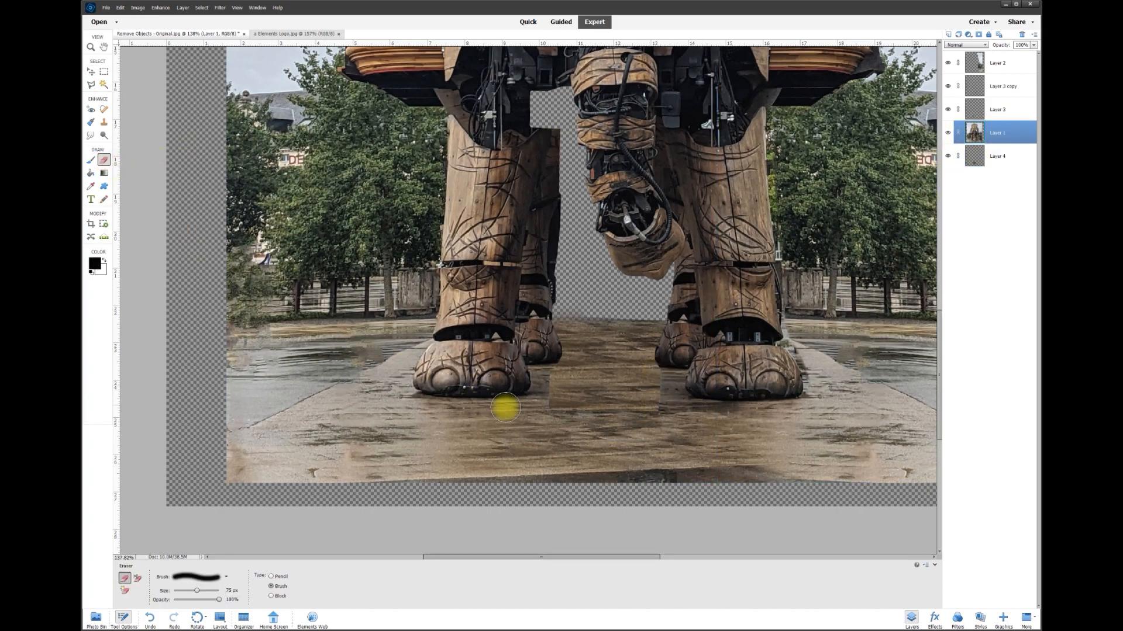
pyautogui.click(229, 589)
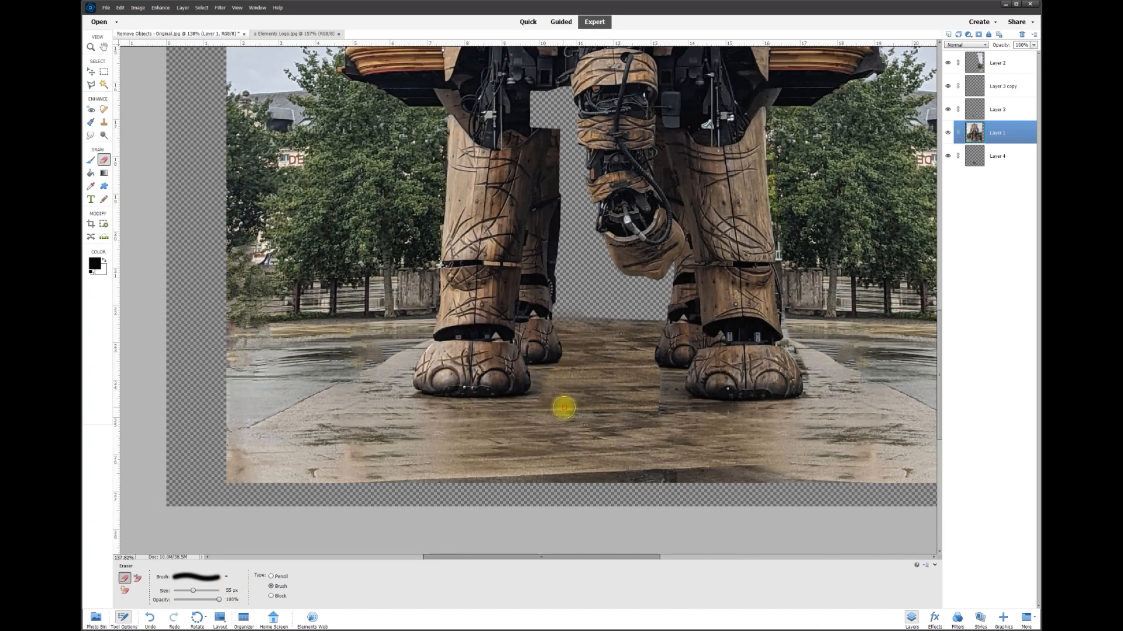
pyautogui.click(653, 406)
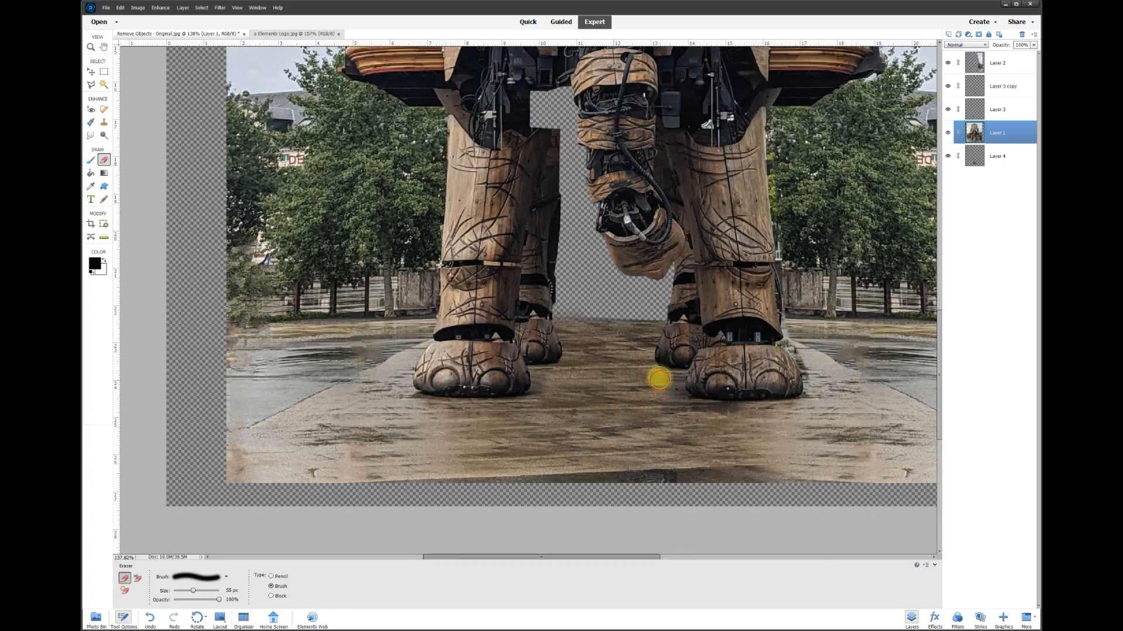
pyautogui.press('v')
pyautogui.click(616, 416)
# Step: Draw a freehand Lasso selection on Layer 1 around the tree beside the elephant's leg, including the sky above and pavement below
pyautogui.moveTo(938, 386); pyautogui.dragTo(944, 358)
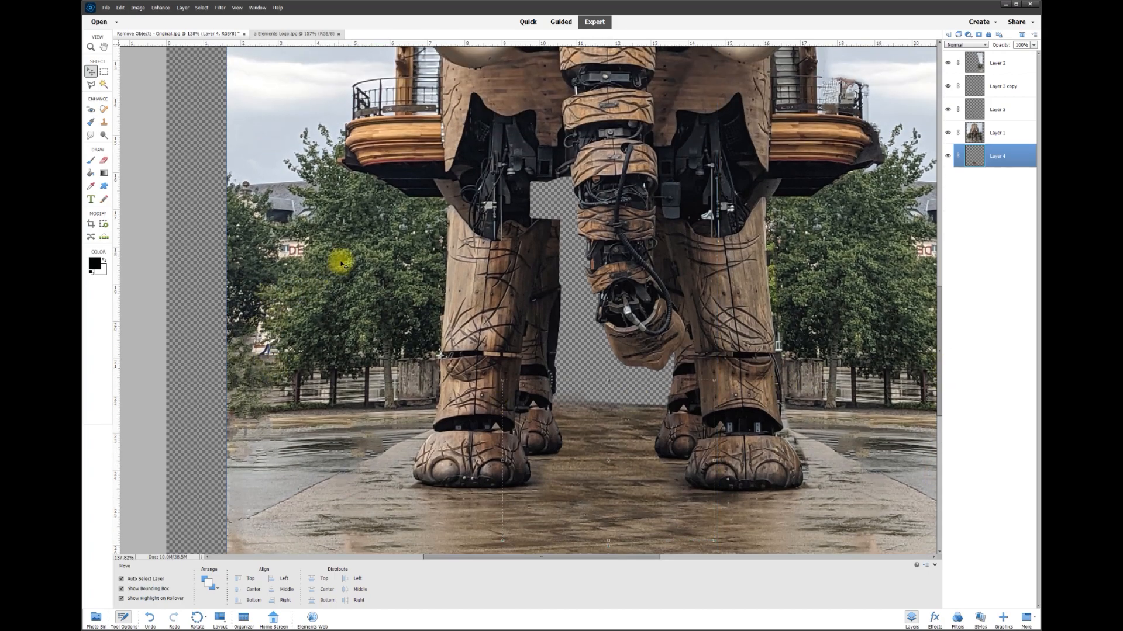
pyautogui.scroll(-3, 387, 321)
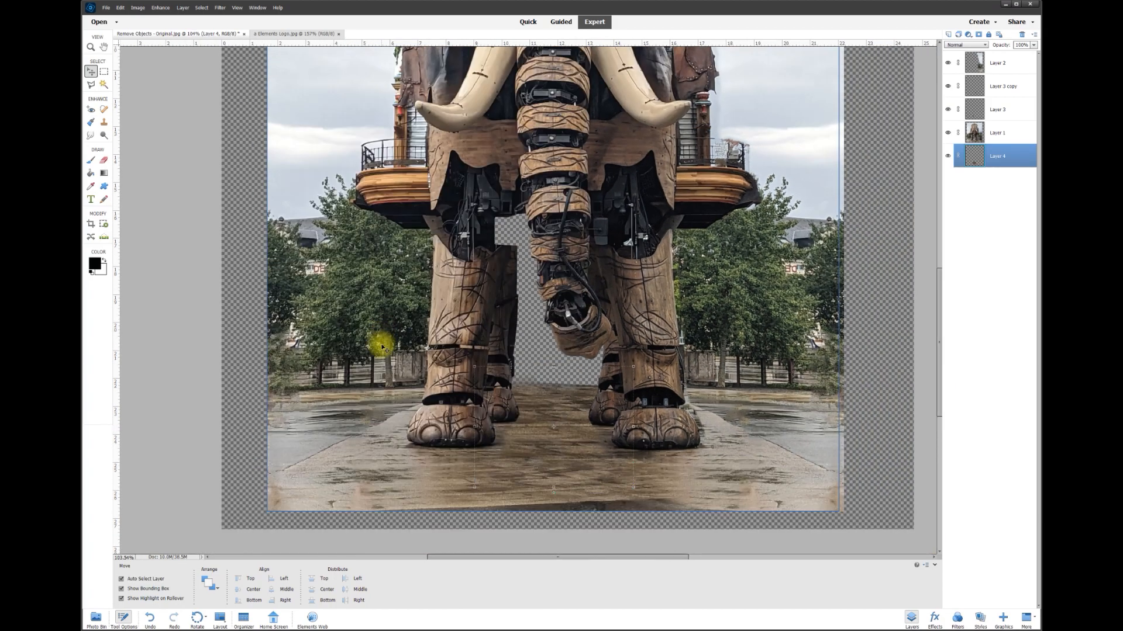
pyautogui.click(91, 86)
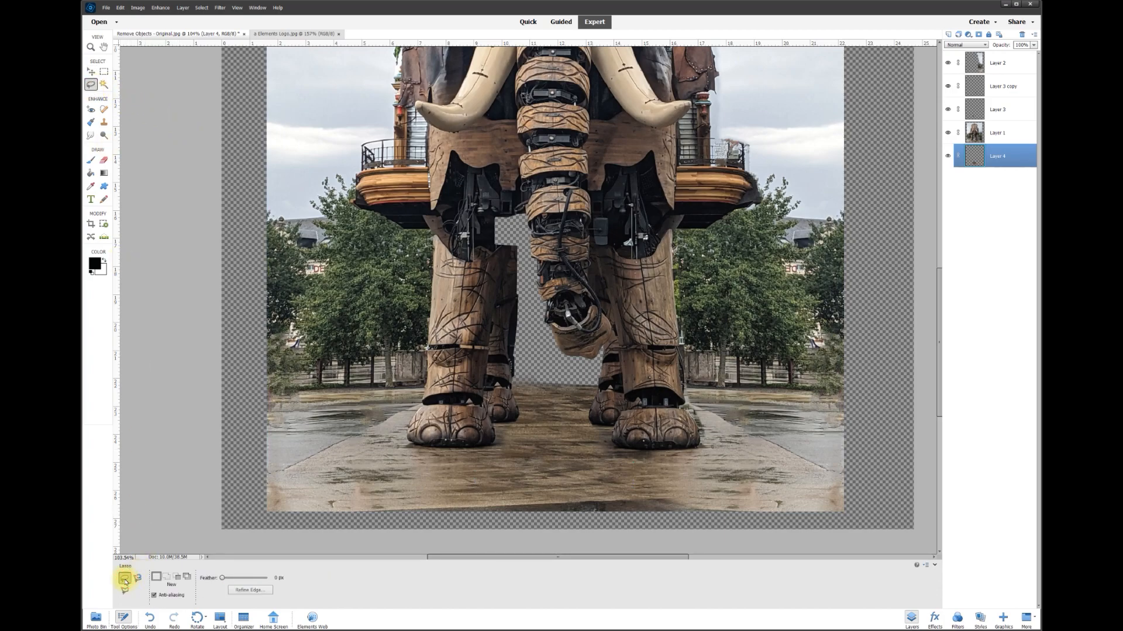
pyautogui.click(994, 135)
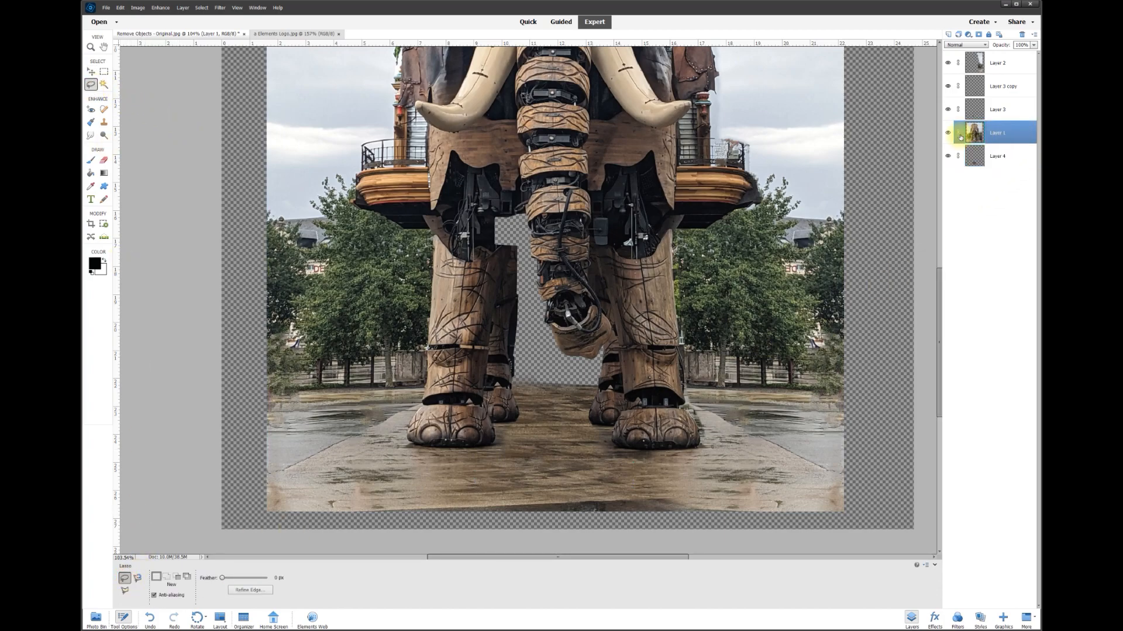
pyautogui.click(948, 134)
pyautogui.click(949, 134)
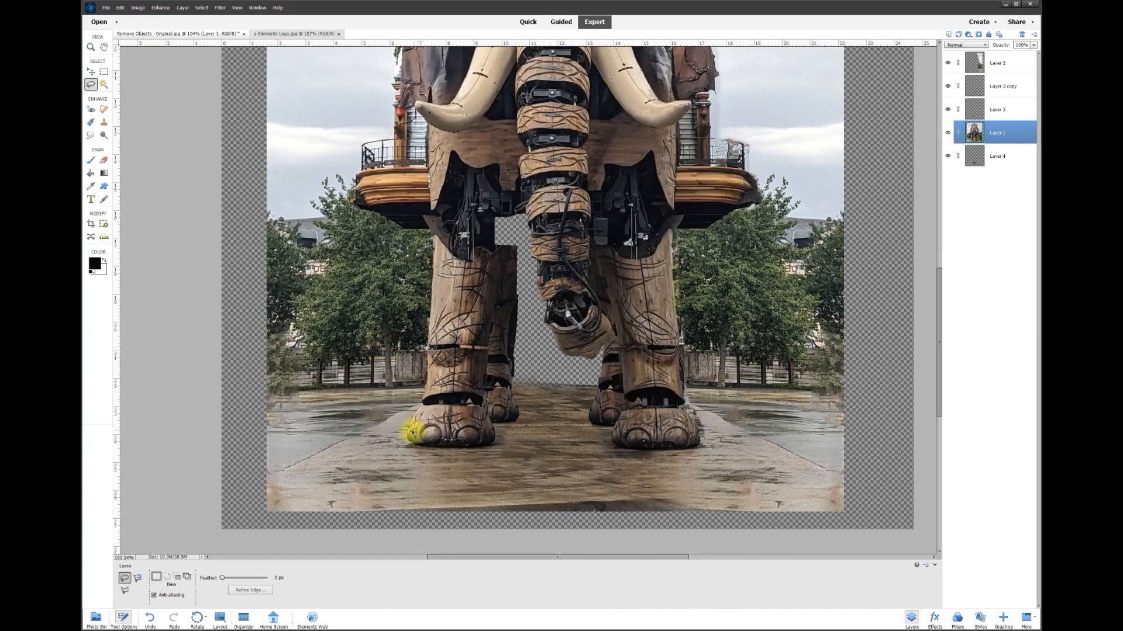
pyautogui.moveTo(419, 409)
pyautogui.mouseDown()
pyautogui.moveTo(424, 296)
pyautogui.moveTo(407, 244)
pyautogui.mouseUp()
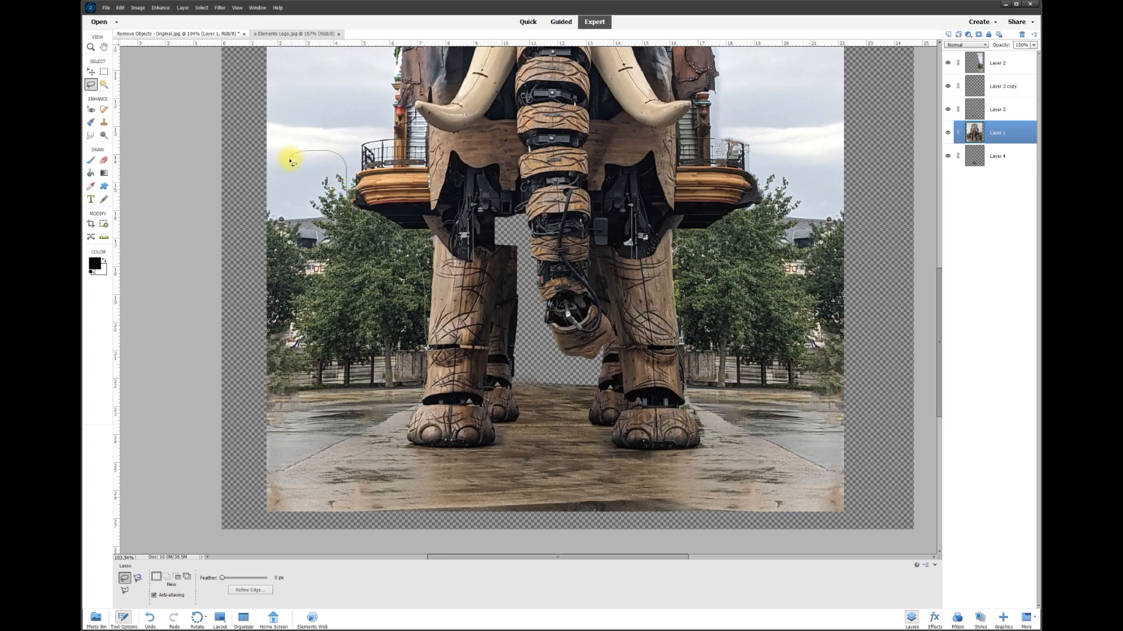
pyautogui.moveTo(284, 225)
pyautogui.mouseDown()
pyautogui.moveTo(289, 418)
pyautogui.moveTo(359, 438)
pyautogui.moveTo(388, 434)
pyautogui.mouseUp()
# Step: Copy the selected tree area to a new layer and move the copy over the gap between the front legs
pyautogui.rightClick(383, 332)
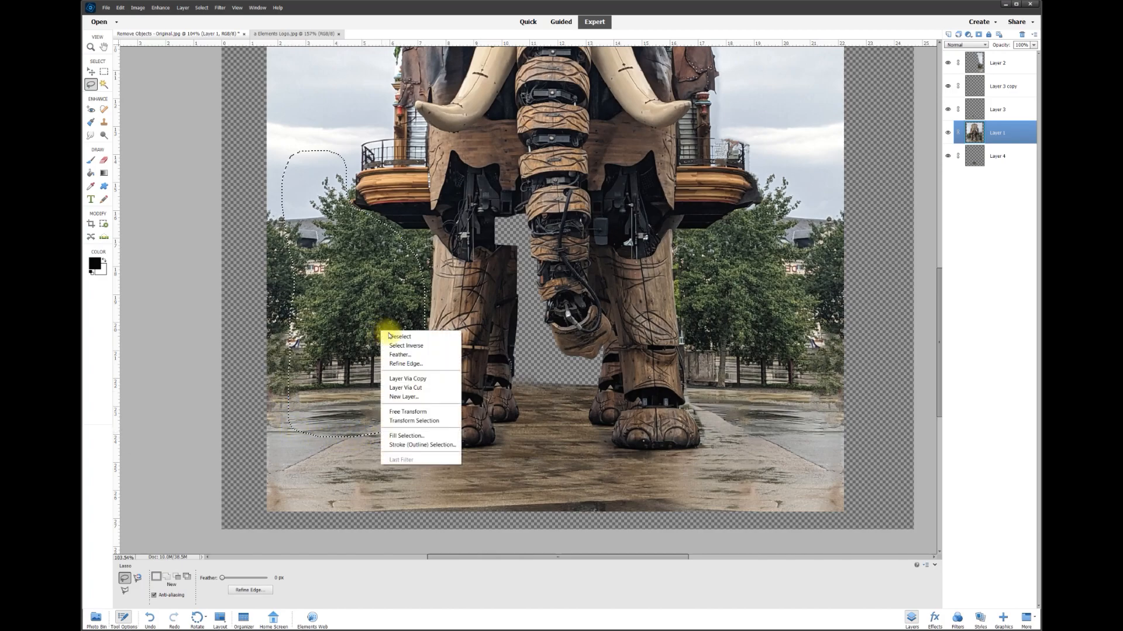
pyautogui.click(438, 376)
pyautogui.click(92, 71)
pyautogui.moveTo(354, 263)
pyautogui.mouseDown()
pyautogui.moveTo(464, 280)
pyautogui.moveTo(543, 268)
pyautogui.moveTo(538, 258)
pyautogui.mouseUp()
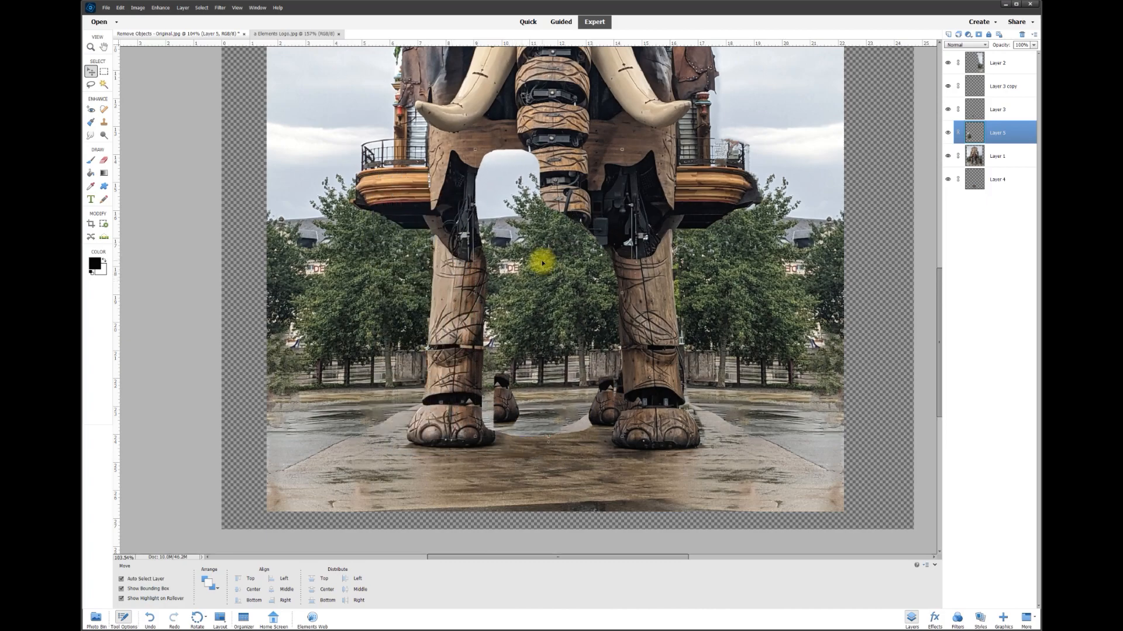
# Step: Move Layer 5 to the bottom of the layer stack and reposition its tree in the gap behind the trunk and front legs
pyautogui.moveTo(1002, 134); pyautogui.dragTo(1001, 192)
pyautogui.moveTo(533, 304)
pyautogui.mouseDown()
pyautogui.moveTo(521, 288)
pyautogui.moveTo(510, 298)
pyautogui.moveTo(523, 303)
pyautogui.mouseUp()
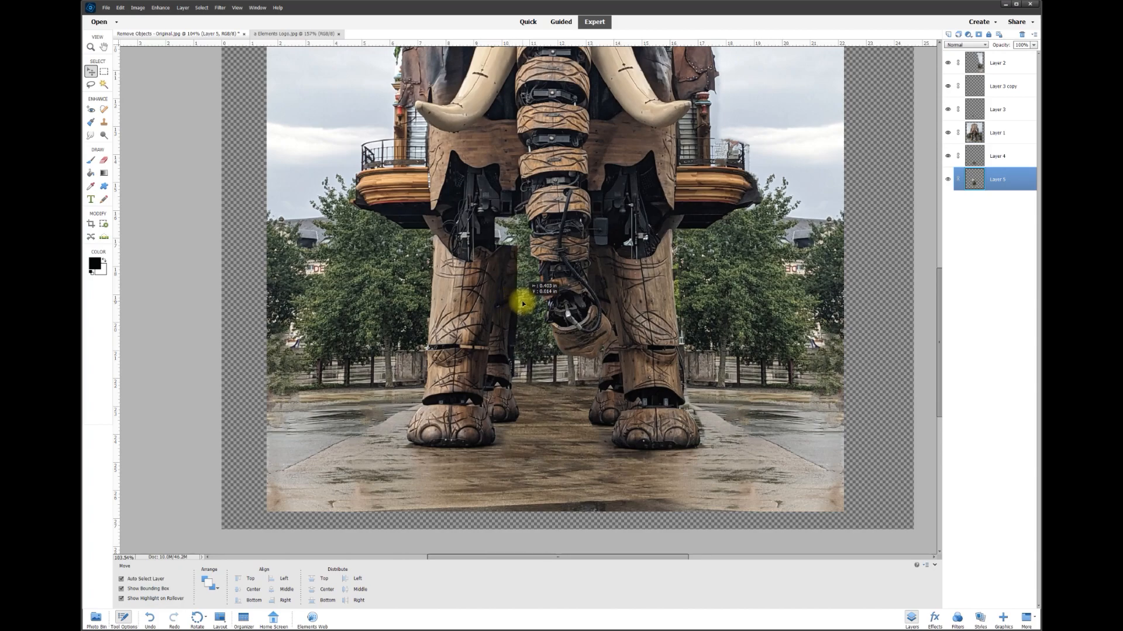
pyautogui.moveTo(523, 304); pyautogui.dragTo(527, 292)
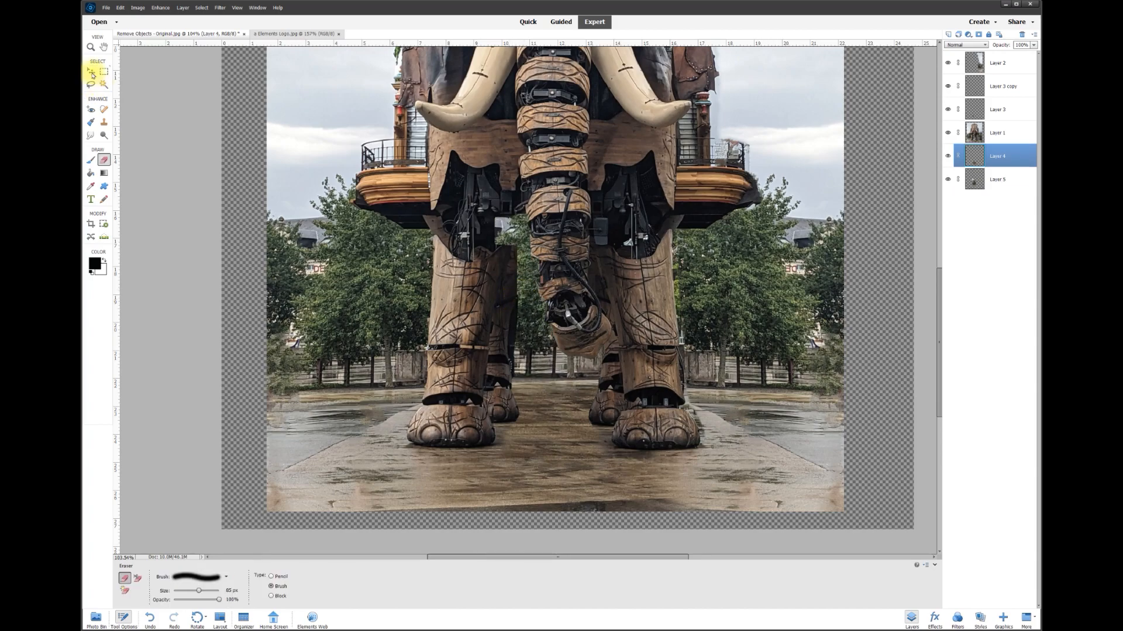
# Step: Select part of the dark machinery above the elephant's front leg on Layer 1 with a freehand Lasso and copy it to a new layer
pyautogui.click(90, 70)
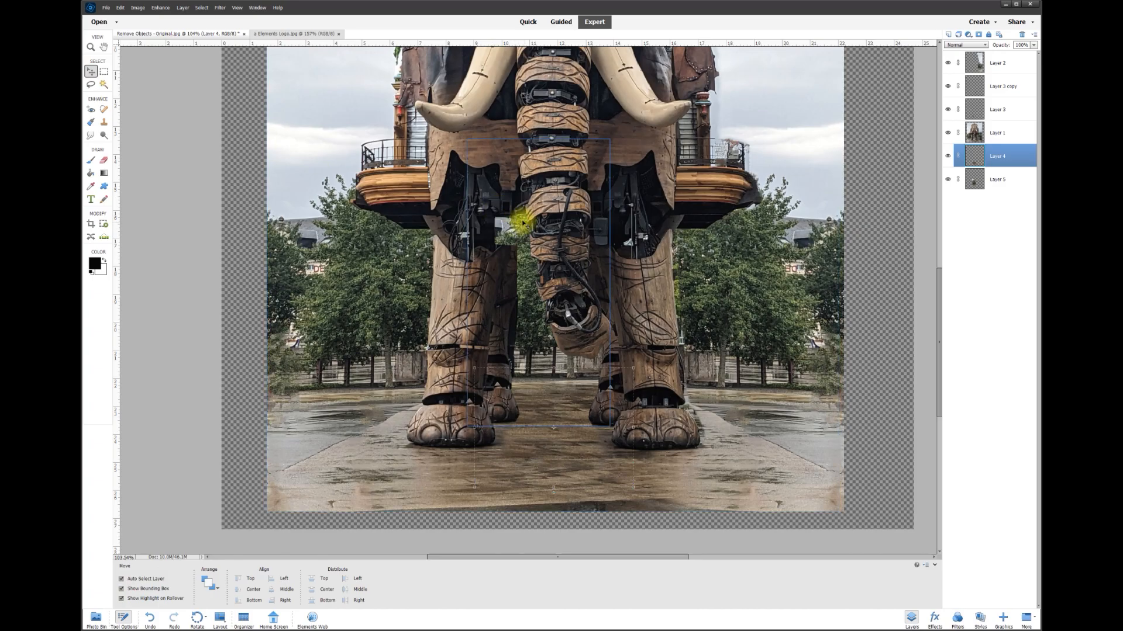
pyautogui.scroll(4, 513, 222)
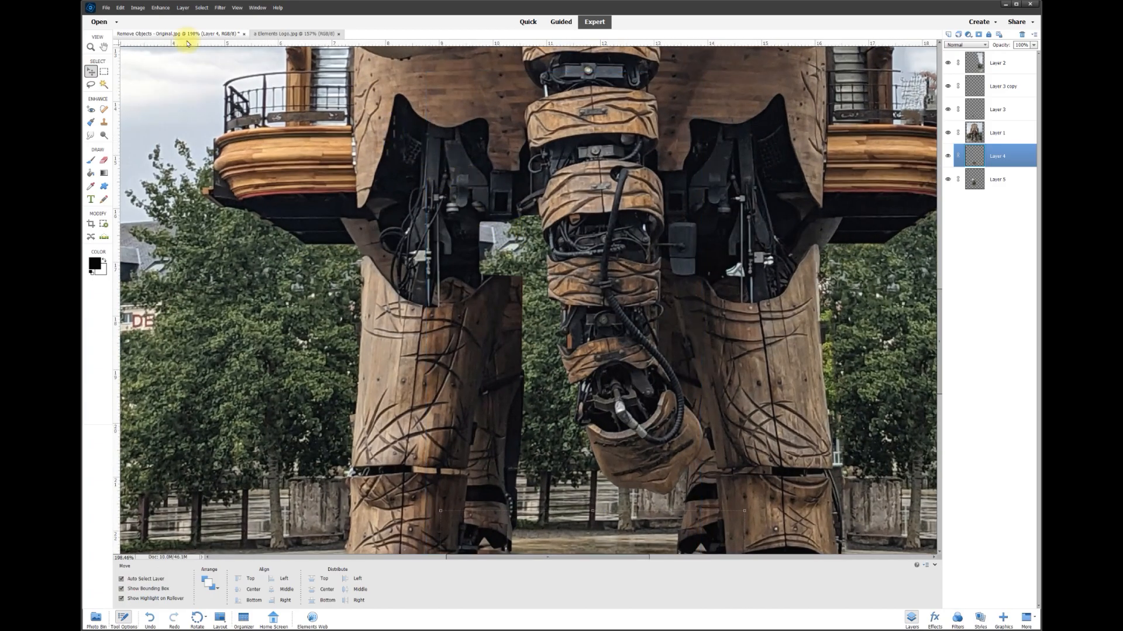
pyautogui.click(396, 130)
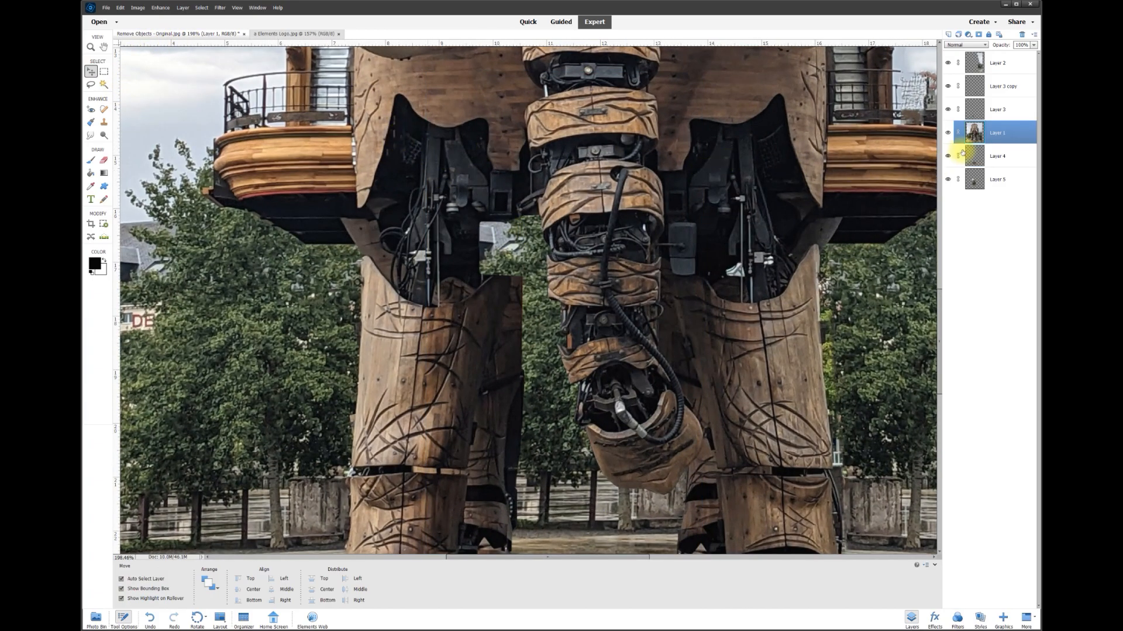
pyautogui.click(953, 133)
pyautogui.click(954, 133)
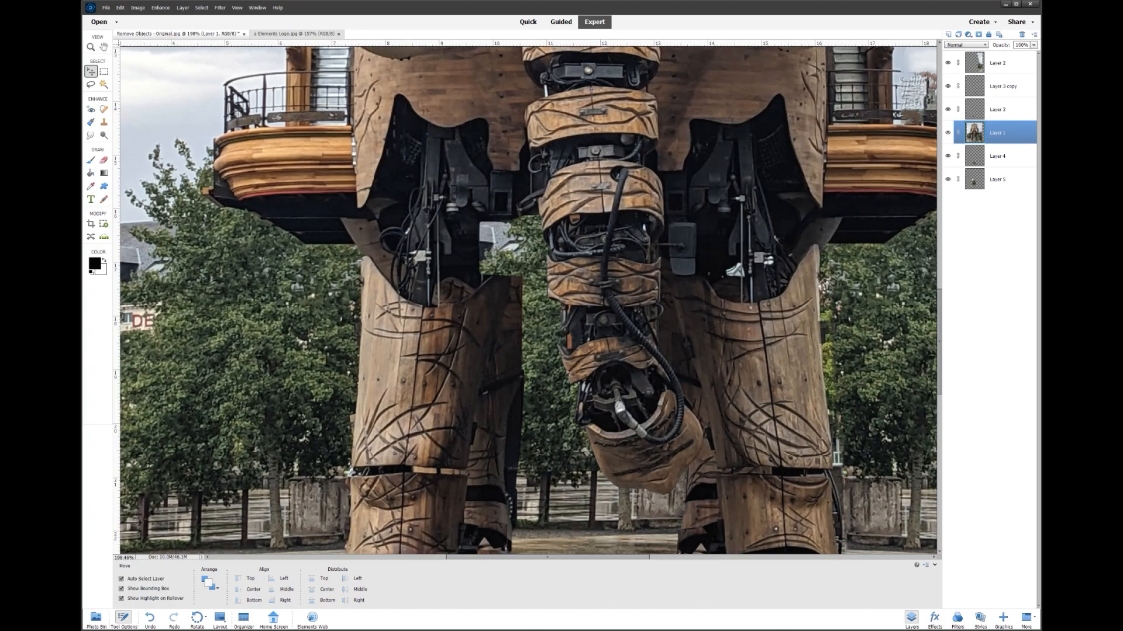
pyautogui.click(90, 86)
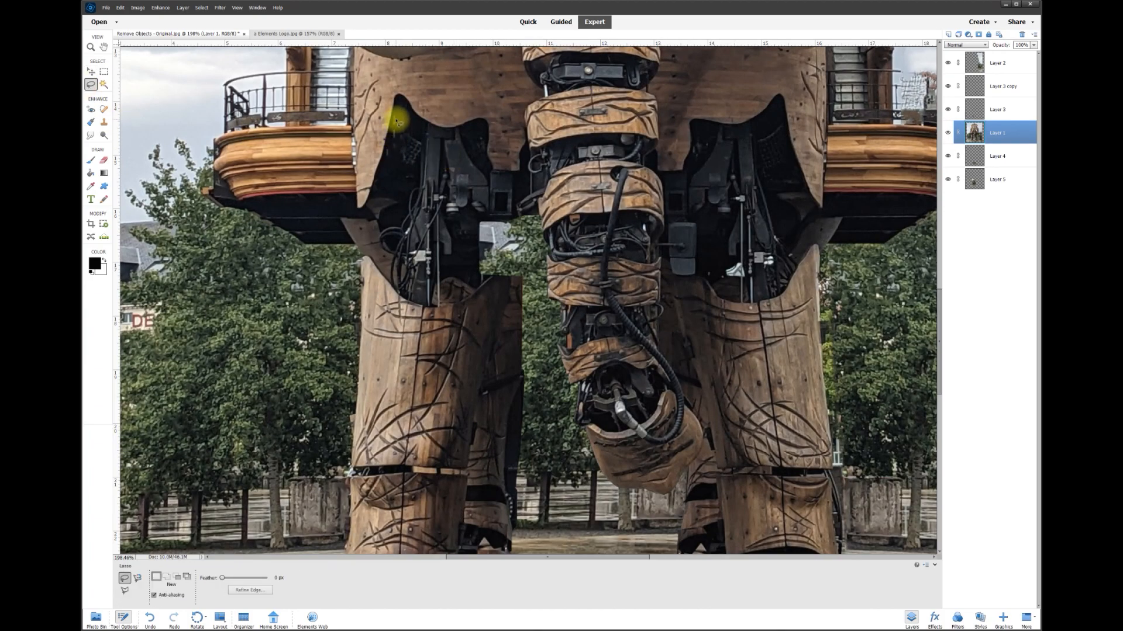
pyautogui.moveTo(391, 117)
pyautogui.mouseDown()
pyautogui.moveTo(370, 186)
pyautogui.moveTo(447, 189)
pyautogui.moveTo(459, 130)
pyautogui.moveTo(441, 117)
pyautogui.moveTo(390, 119)
pyautogui.mouseUp()
pyautogui.rightClick(420, 159)
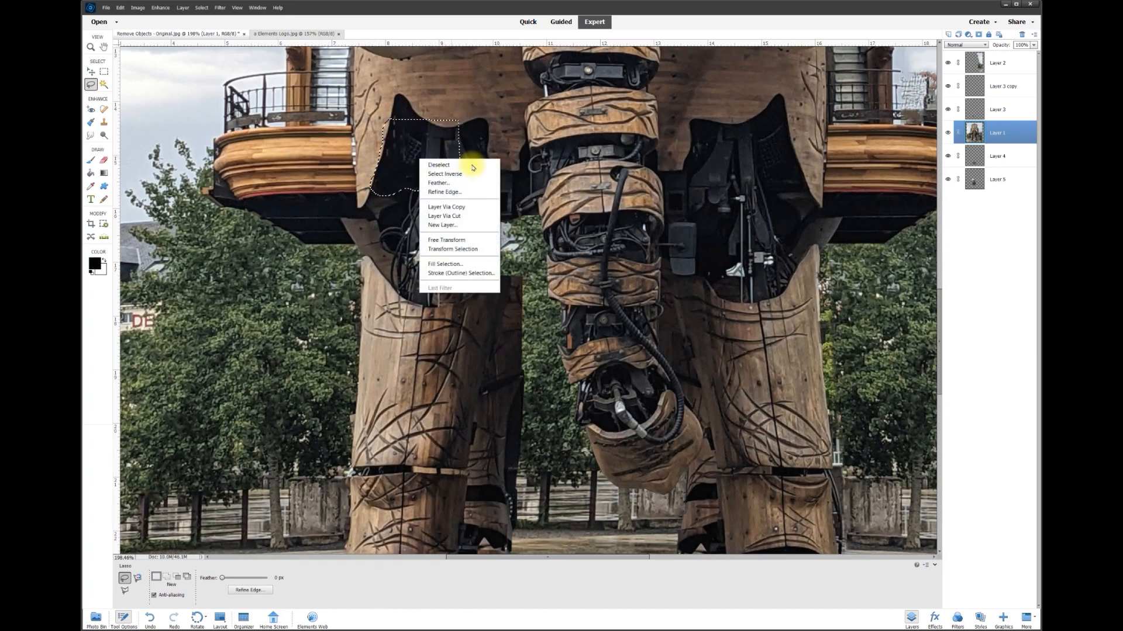
pyautogui.click(462, 207)
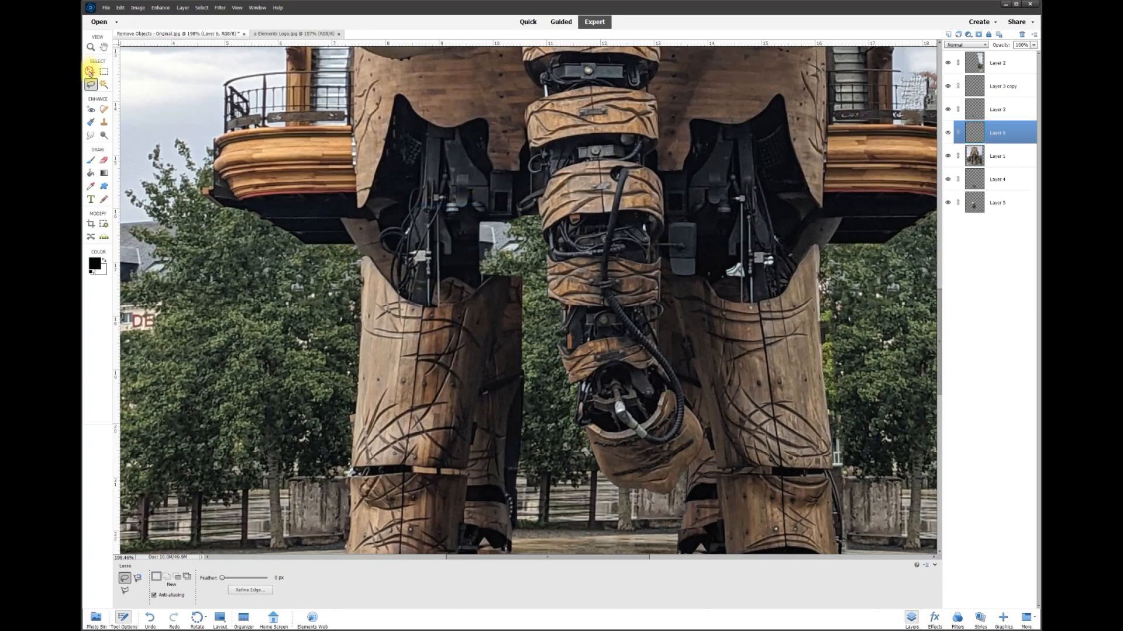
# Step: Place the machinery copy directly below Layer 1, scale it to about 115% and position it over the gap between the leg and trunk
pyautogui.click(89, 70)
pyautogui.moveTo(402, 150); pyautogui.dragTo(501, 243)
pyautogui.moveTo(1001, 136); pyautogui.dragTo(998, 166)
pyautogui.moveTo(498, 249); pyautogui.dragTo(525, 245)
pyautogui.moveTo(490, 204); pyautogui.dragTo(469, 198)
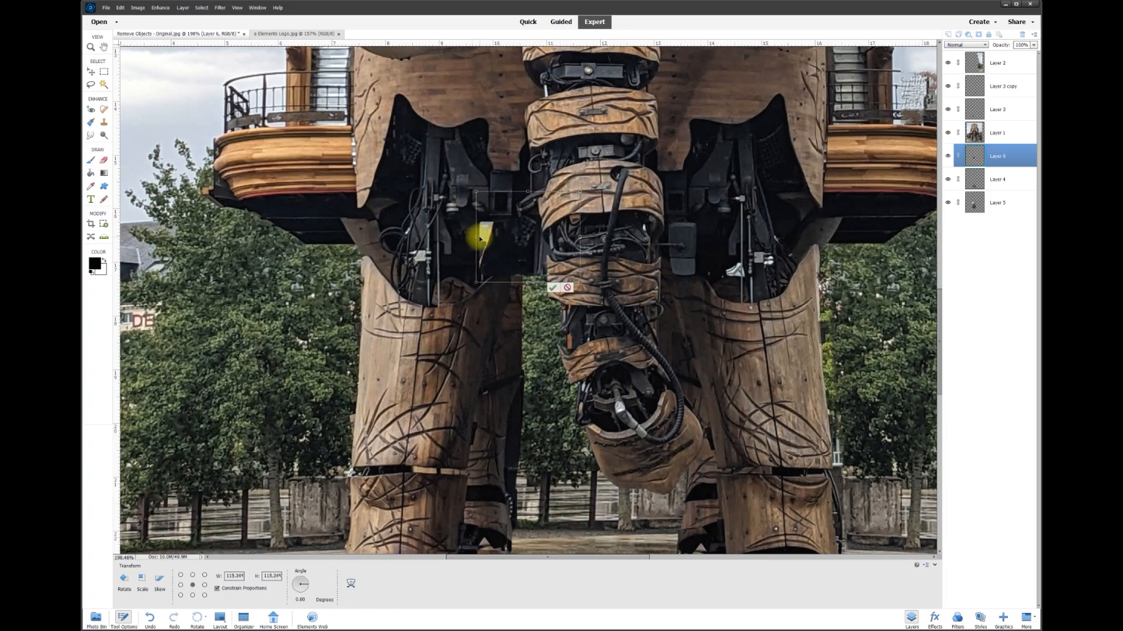
pyautogui.moveTo(477, 237); pyautogui.dragTo(521, 242)
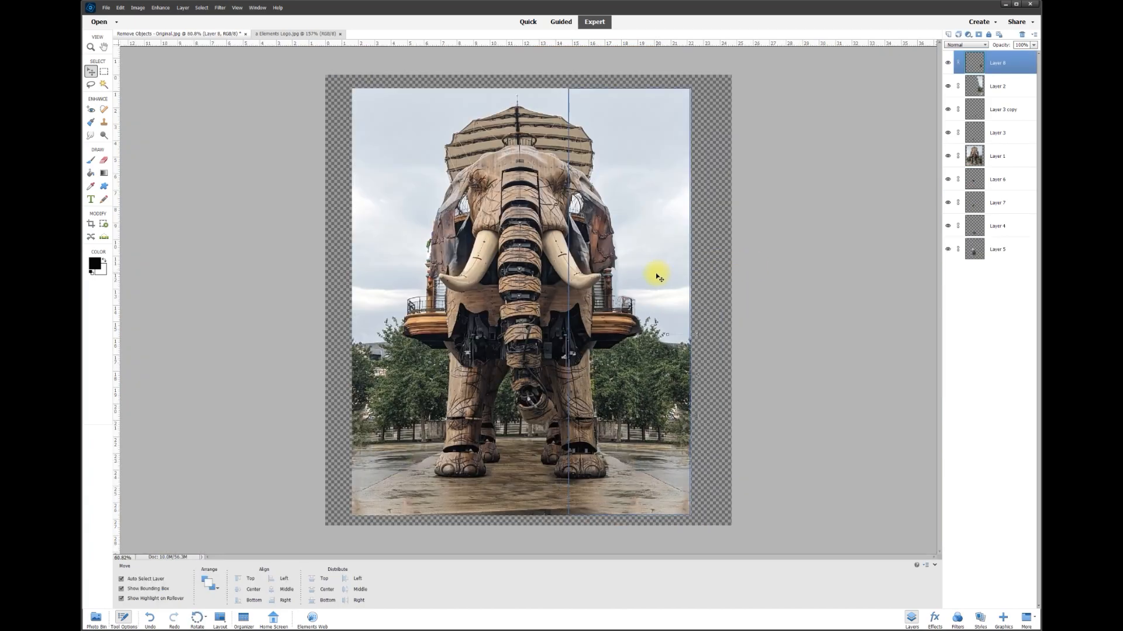